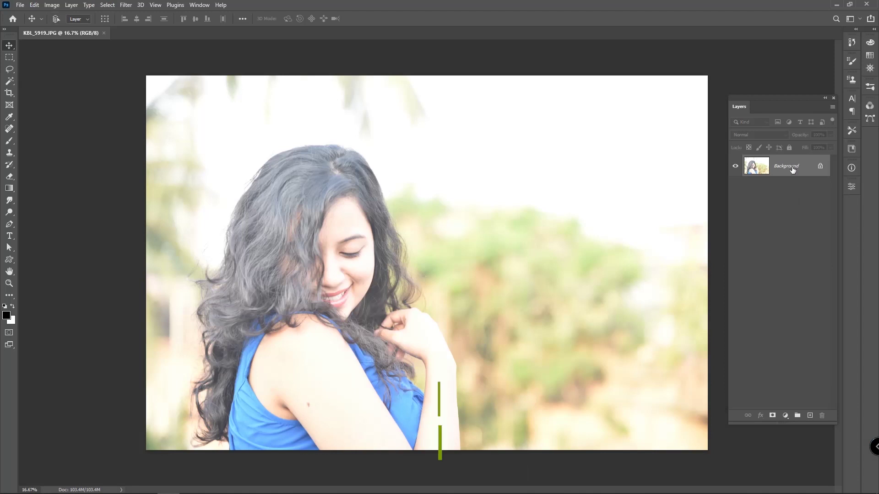
Duplicate the Background layer and open the Camera Raw Filter on the copy
key("ctrl+j")
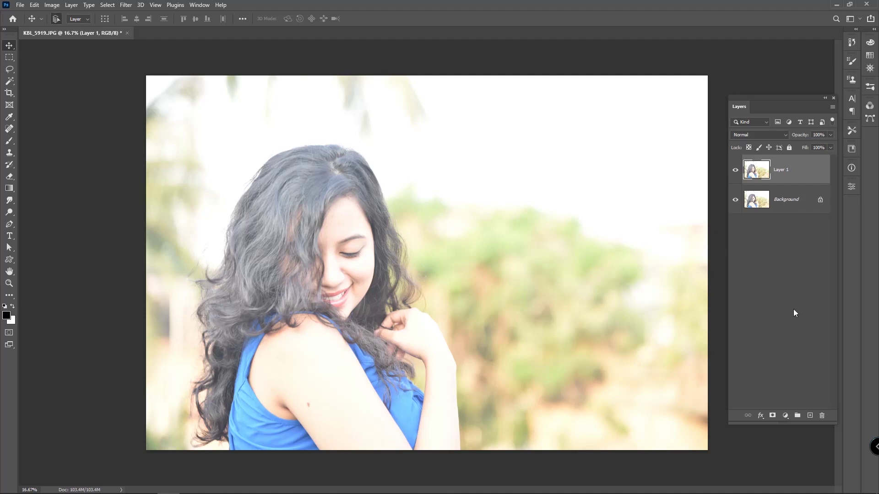
left_click(126, 5)
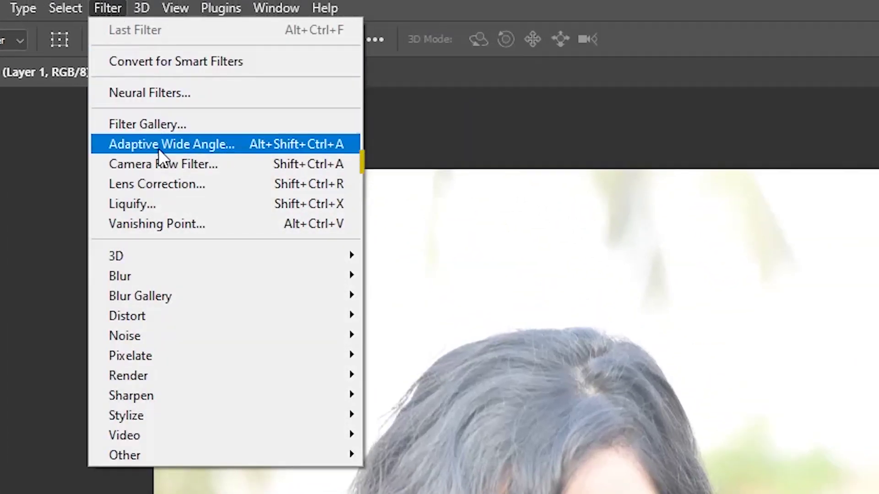
left_click(162, 164)
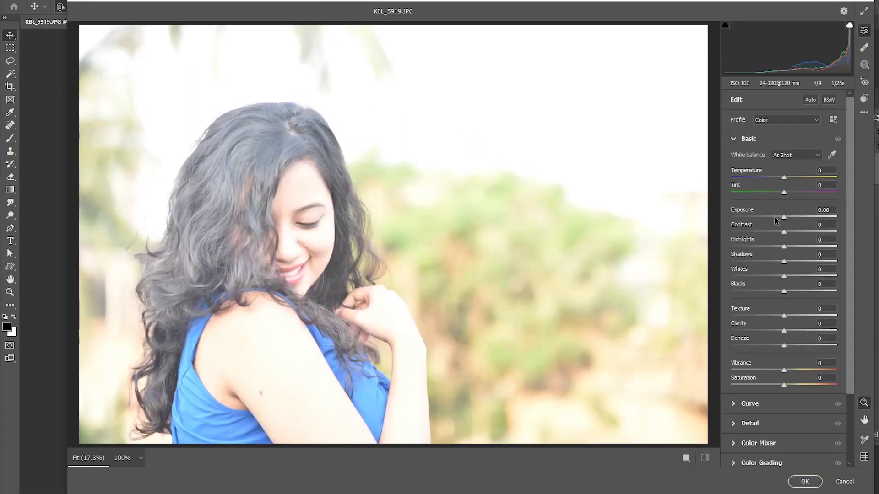
Set Exposure to -1.25, Contrast to +8, Highlights to -50, Shadows to -9 and Whites to +27 in the Camera Raw Filter
left_click(775, 217)
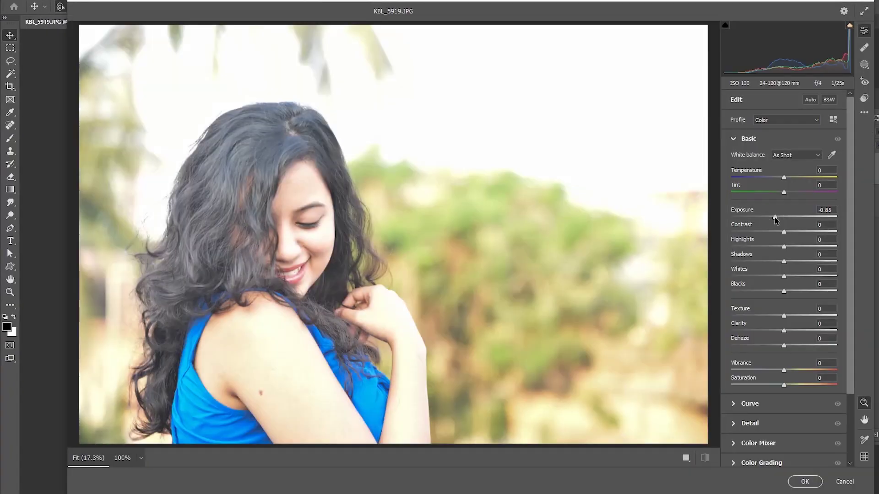
left_click_drag(774, 217, 788, 234)
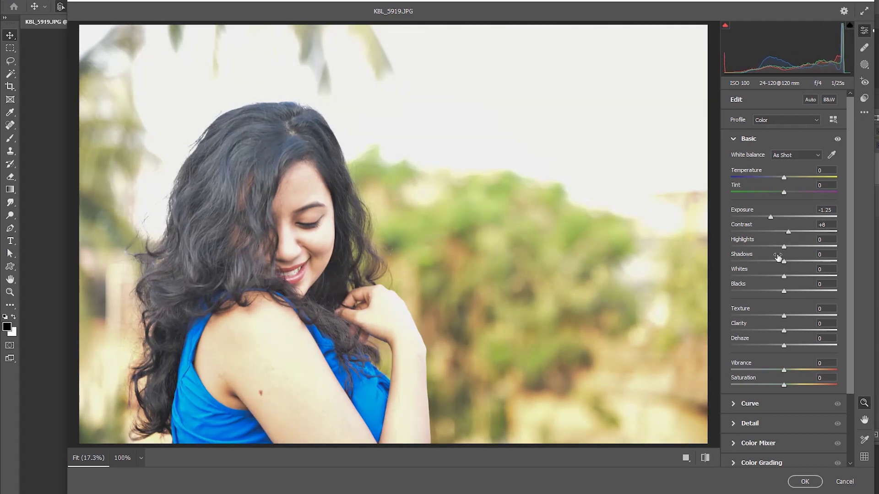
left_click_drag(781, 264, 799, 277)
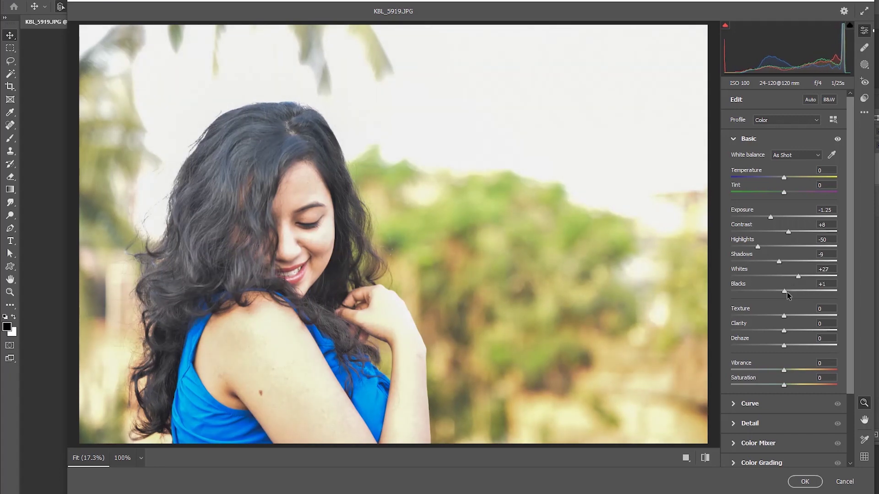
Set Blacks to -11, Texture to +16, Clarity to +7 and Dehaze to +10, then apply the filter and compare with the original
left_click_drag(783, 291, 776, 291)
left_click_drag(792, 348, 787, 331)
left_click(790, 331)
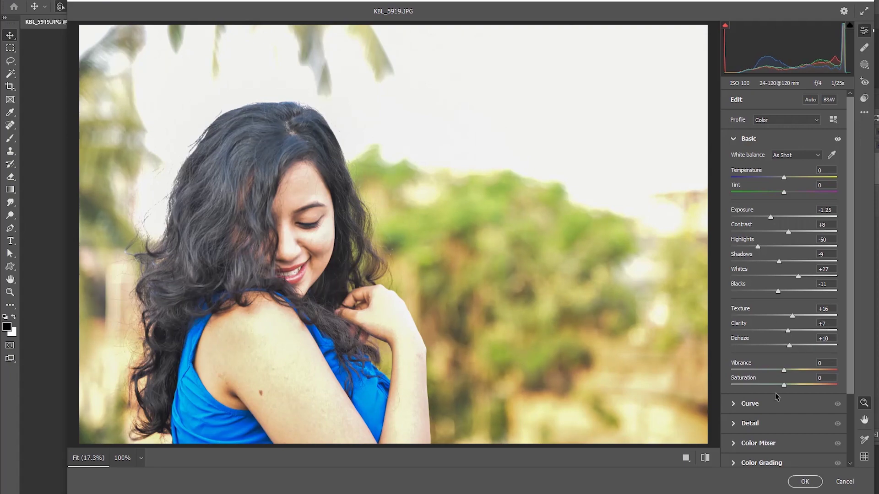
left_click(805, 482)
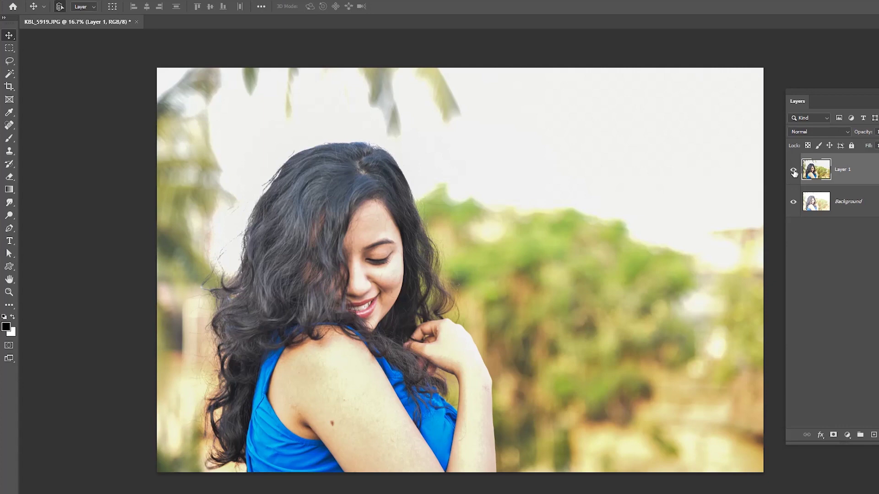
left_click(794, 173)
left_click(793, 173)
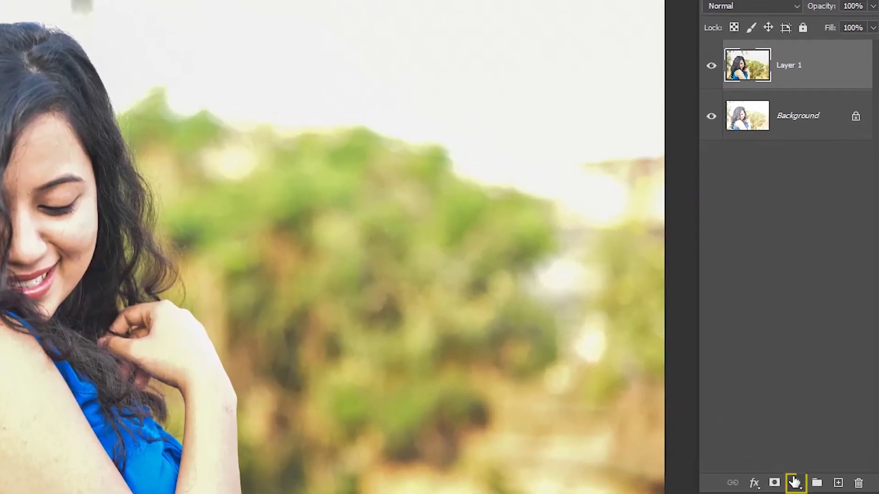
Add a Vibrance adjustment layer with slightly raised vibrance, and stamp all visible layers into a new layer
left_click(796, 483)
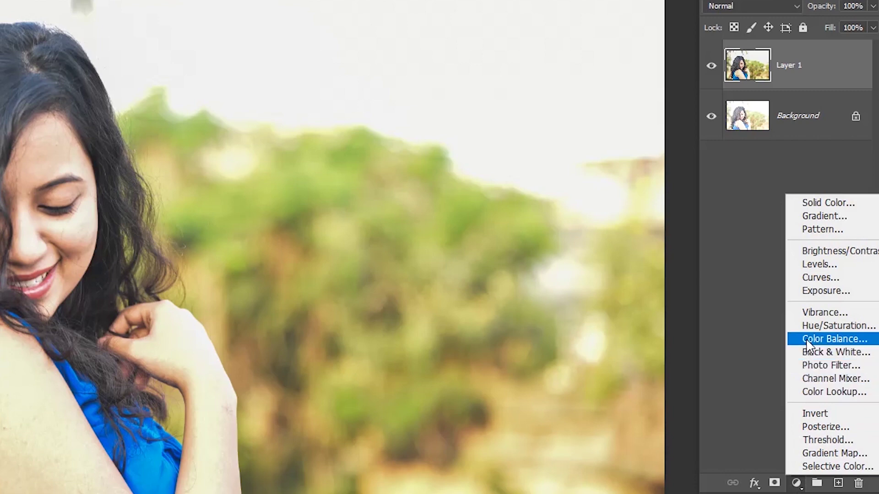
left_click(819, 312)
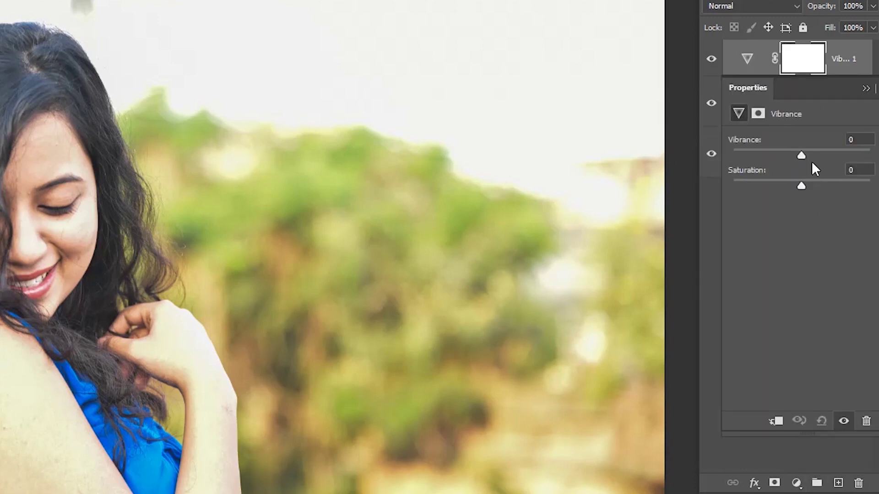
left_click_drag(802, 156, 809, 153)
key("shift+ctrl+alt+e")
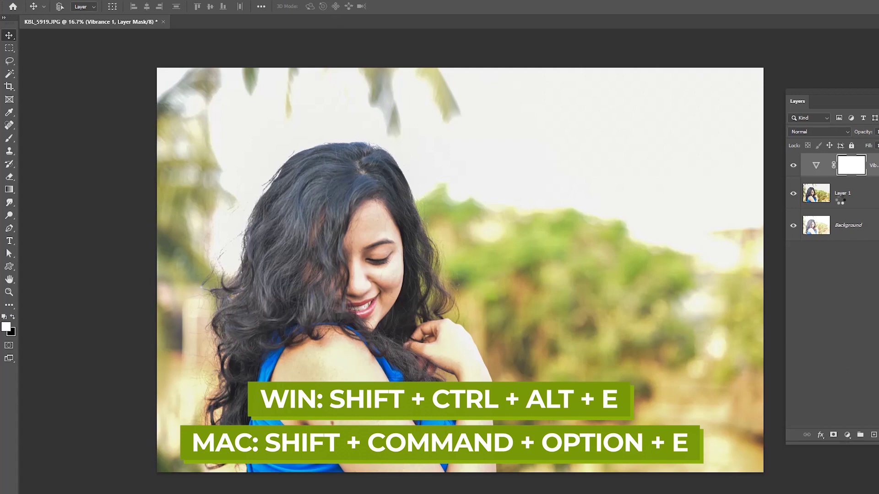
key("shift+ctrl+alt+e")
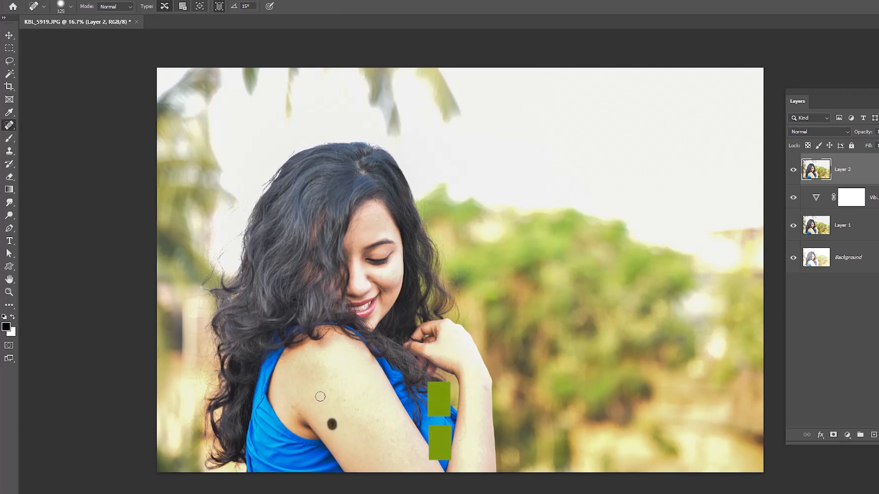
Remove the dark mole and the small blemishes on the woman's upper arm with the healing brush
left_click(332, 424)
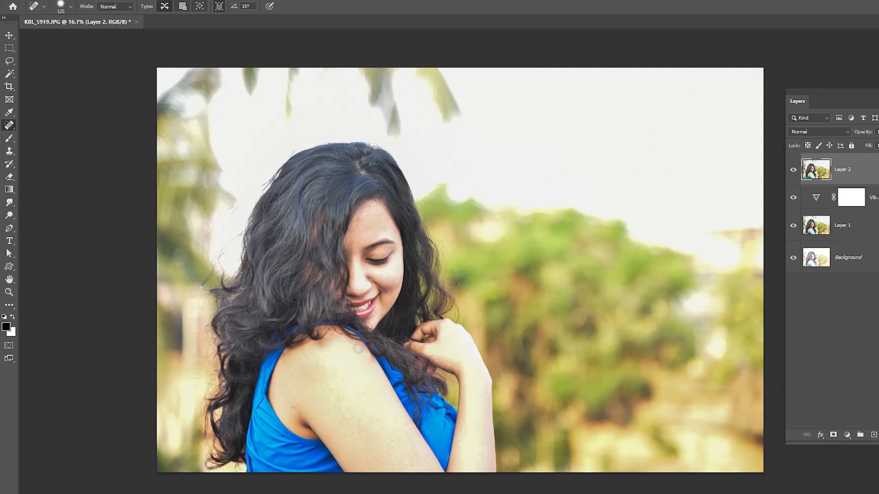
left_click(377, 421)
left_click(392, 440)
left_click(388, 455)
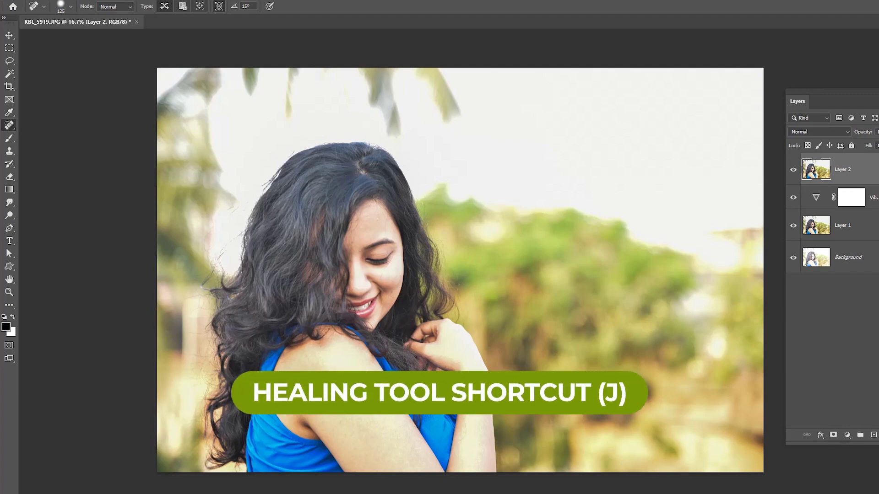
key("v")
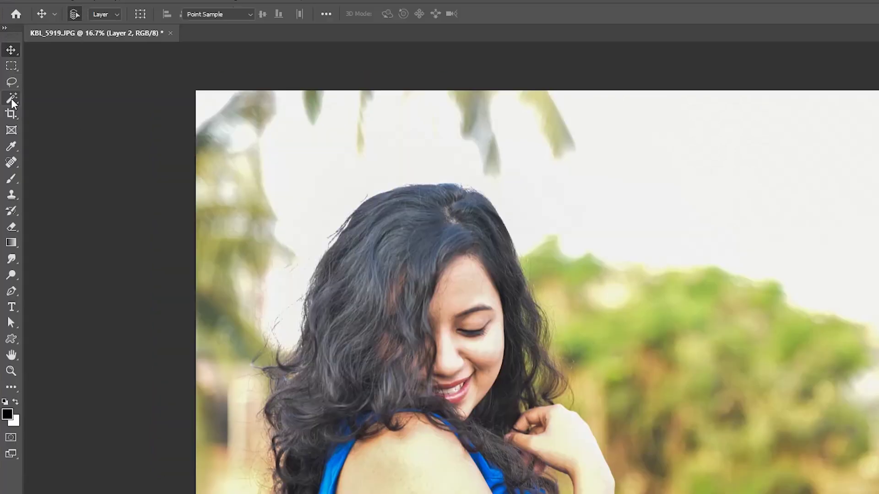
Select the woman by framing her from head to lower photo edge with the Object Selection Tool
left_click(9, 74)
left_click(48, 173)
left_click_drag(170, 107, 540, 401)
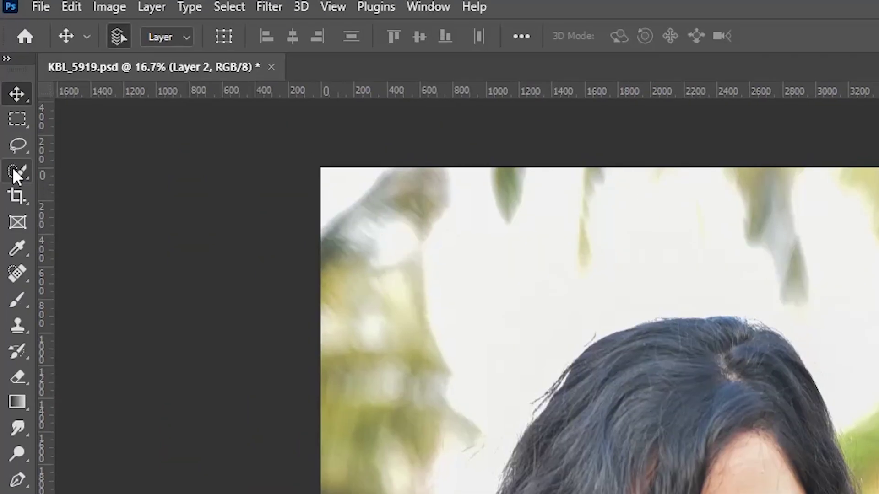
Select the woman's hair, face, shoulder and blue dress in the PSD version with the Quick Selection Tool
left_click(8, 73)
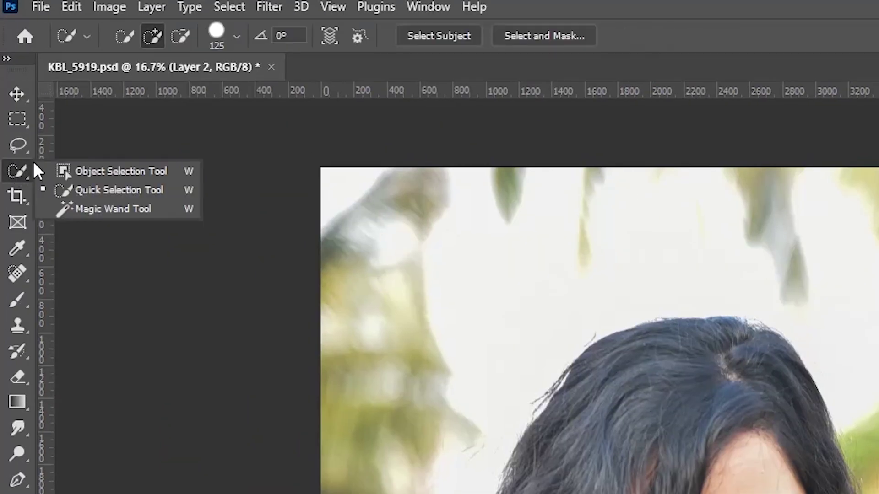
left_click(67, 193)
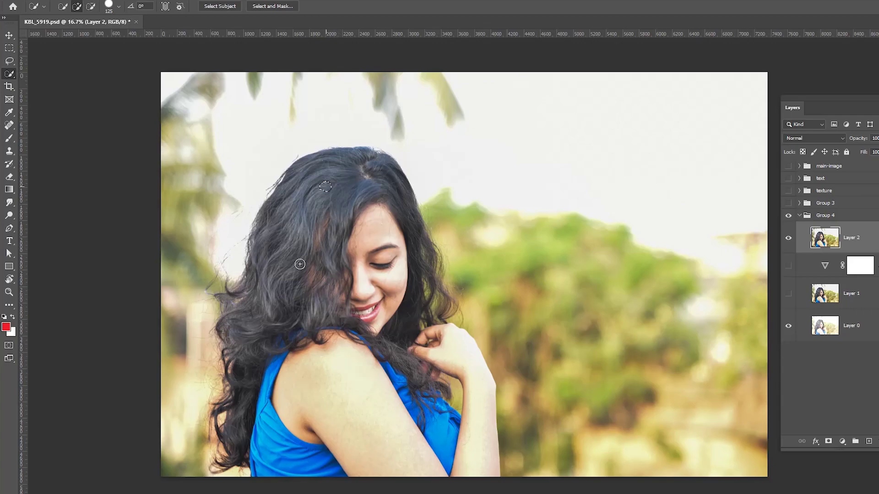
left_click_drag(298, 261, 317, 323)
left_click_drag(363, 208, 391, 352)
left_click_drag(341, 409, 251, 324)
mouse_move(257, 361)
left_mouse_down()
mouse_move(258, 399)
mouse_move(284, 449)
left_mouse_up()
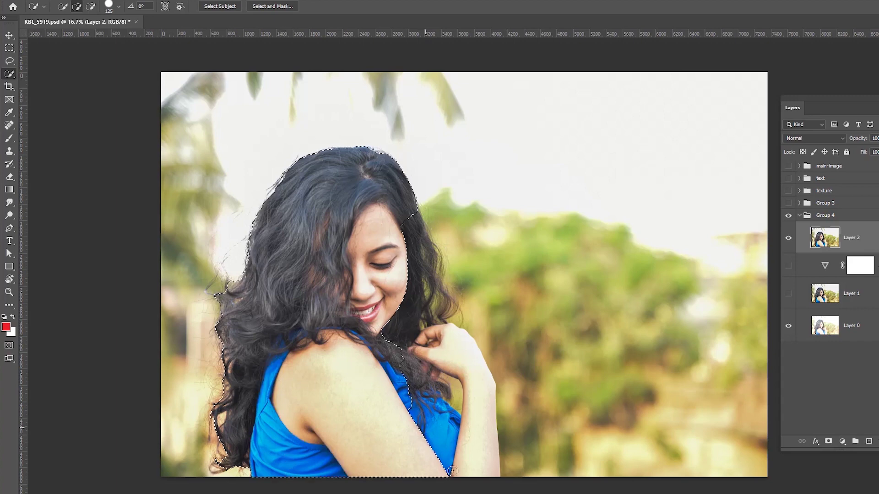
Extend the quick selection over the raised forearm, the hand, the hair beside the face and the rest of the dress
left_click_drag(452, 470, 452, 447)
left_click_drag(470, 382, 476, 397)
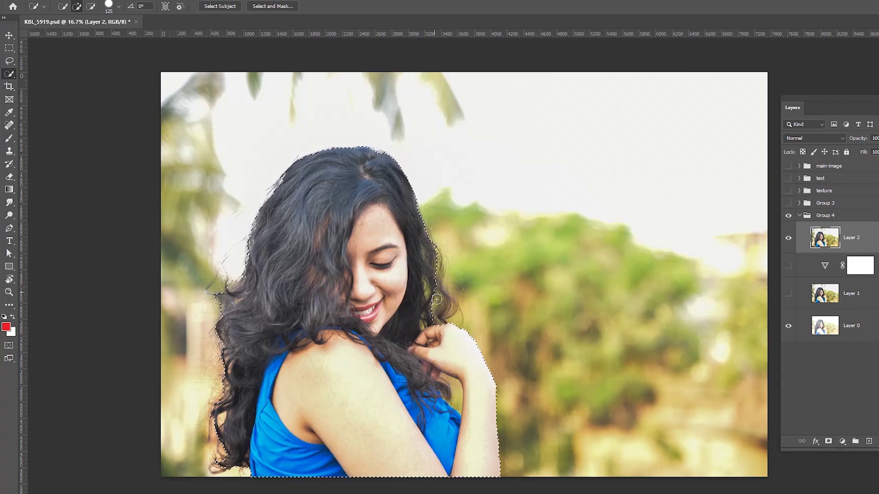
left_click_drag(436, 299, 436, 312)
mouse_move(449, 385)
left_mouse_down()
mouse_move(463, 405)
mouse_move(462, 389)
mouse_move(467, 413)
left_mouse_up()
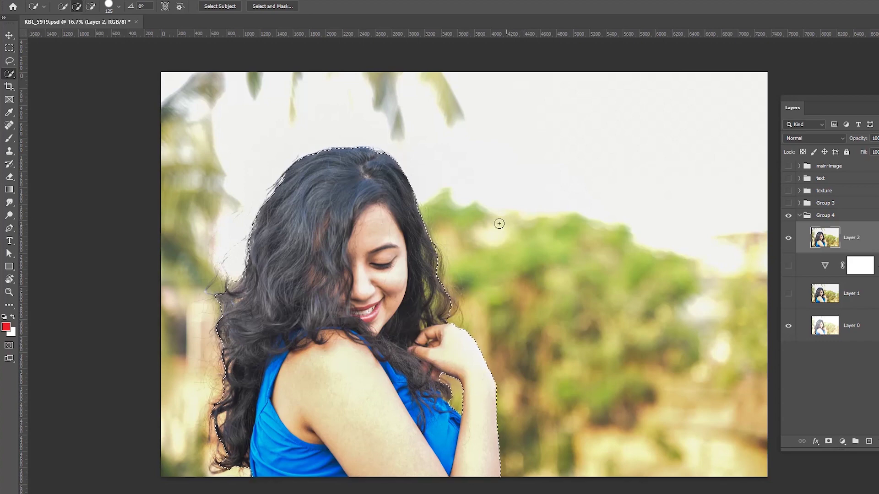
left_click(10, 35)
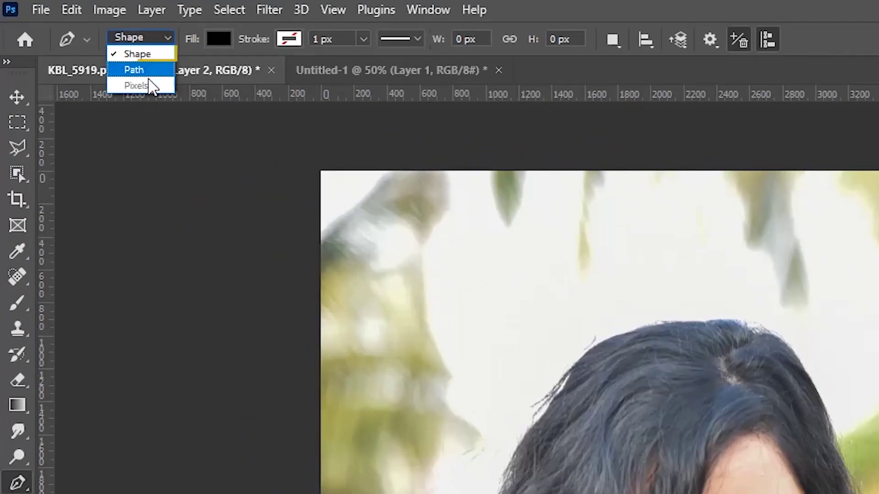
Start a Pen tool outline in Shape mode at the dress's lower edge and trace around the lowest hair ends
left_click(142, 55)
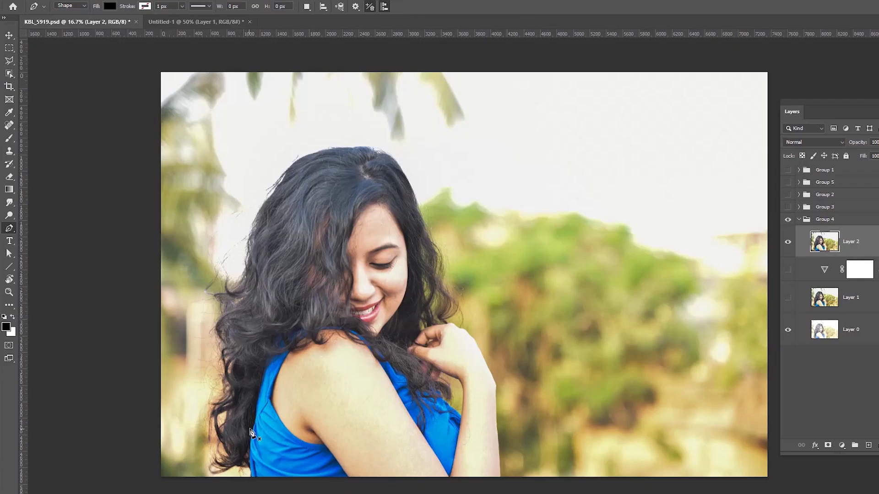
left_click(251, 483)
left_click(252, 477)
left_click(248, 468)
left_click(243, 466)
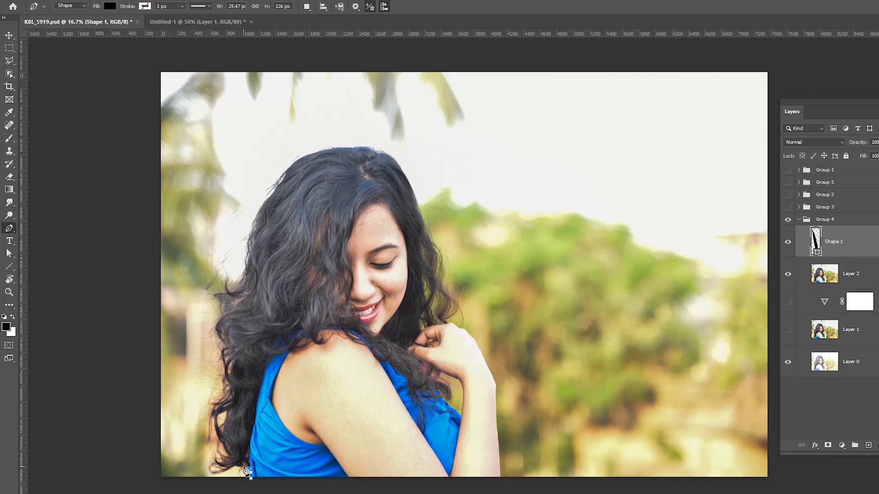
left_click(235, 465)
left_click_drag(214, 473, 207, 473)
left_click(213, 462)
left_click(219, 457)
left_click(220, 450)
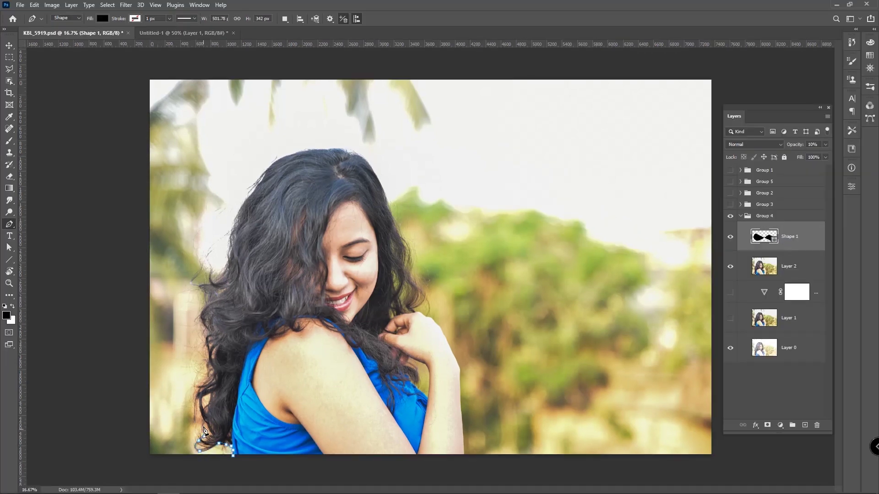
Continue the pen outline upward along the outer edge of the hair behind the woman's back
left_click(204, 430)
left_click(203, 418)
left_click(199, 399)
left_click(199, 390)
left_click(211, 379)
left_click(206, 367)
left_click(206, 345)
left_click(208, 333)
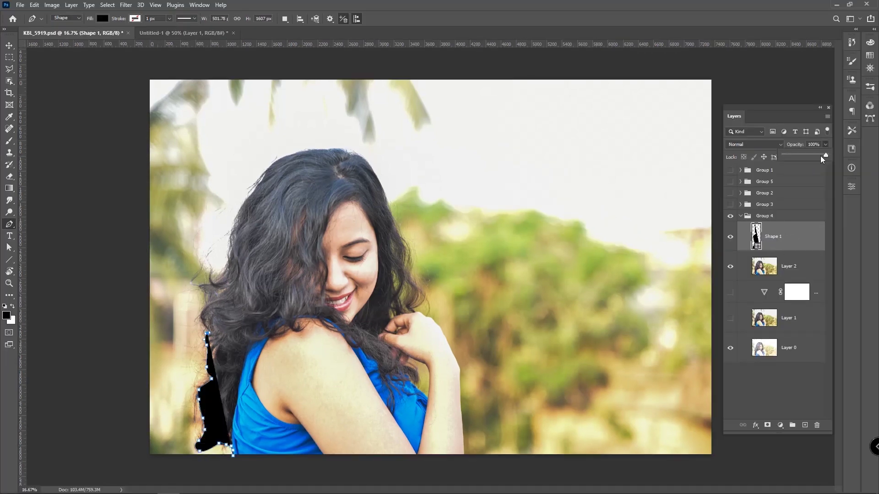
Trace the rest of the pen outline around the head to the hand and down the forearm to the photo's lower edge
mouse_move(237, 228)
left_mouse_down()
mouse_move(308, 151)
mouse_move(378, 181)
mouse_move(441, 332)
left_mouse_up()
left_click(439, 327)
left_click(451, 349)
scroll(459, 439, "up", 1)
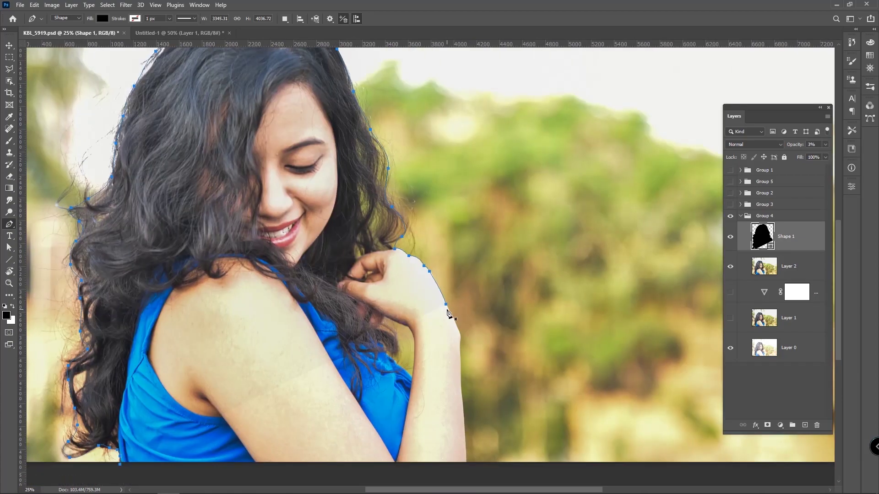
left_click(455, 322)
left_click(461, 338)
left_click(459, 353)
left_click(461, 385)
left_click(465, 464)
key("ctrl+0")
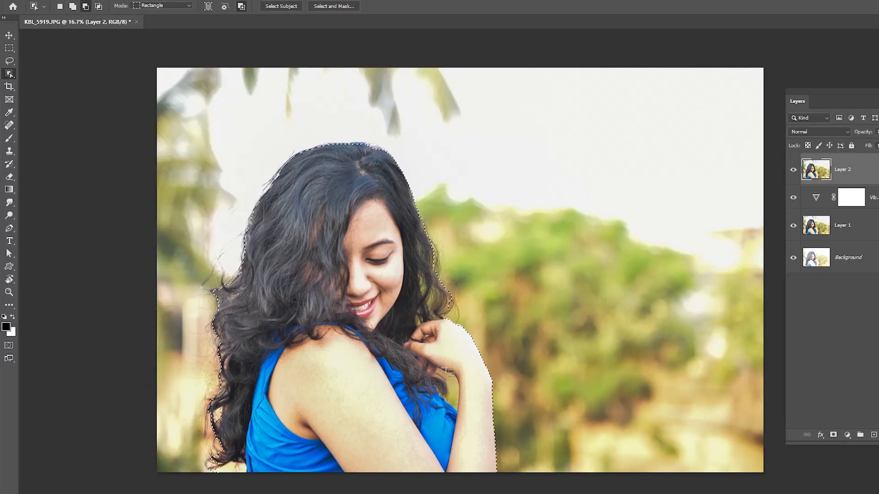
Subtract the background gap beside the raised arm from the selection and refine the hair edges in Select and Mask
left_click_drag(422, 352, 464, 407)
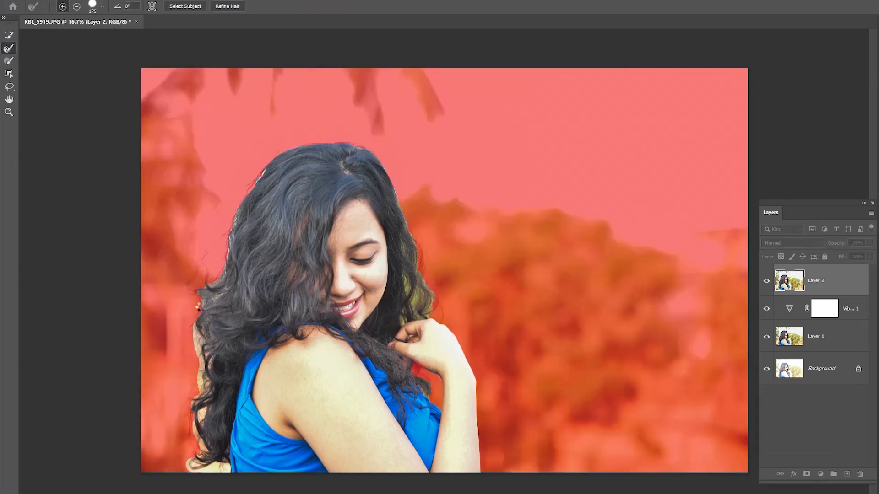
mouse_move(231, 241)
left_mouse_down()
mouse_move(394, 176)
mouse_move(401, 207)
left_mouse_up()
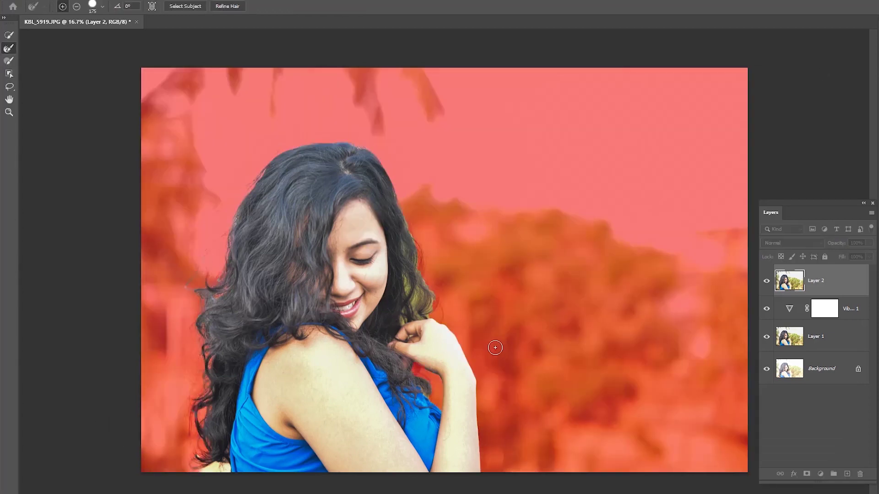
left_click_drag(433, 310, 396, 191)
mouse_move(403, 300)
left_mouse_down()
mouse_move(432, 314)
mouse_move(402, 241)
left_mouse_up()
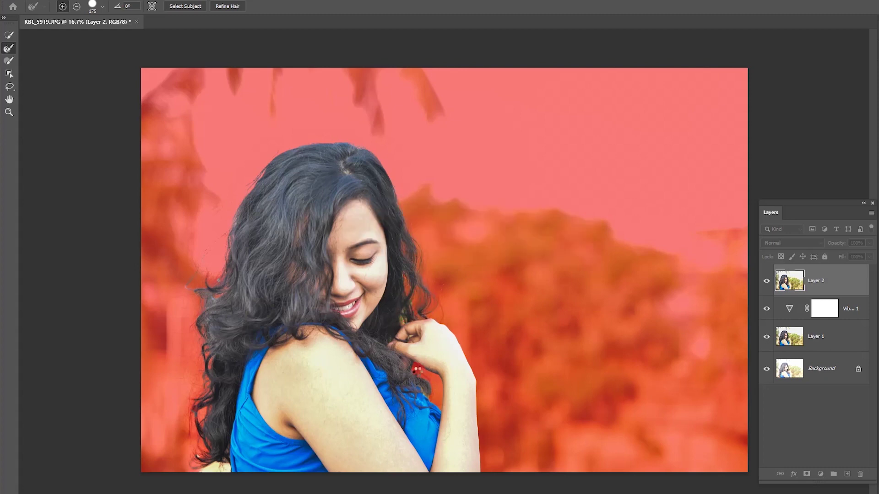
left_click(194, 470)
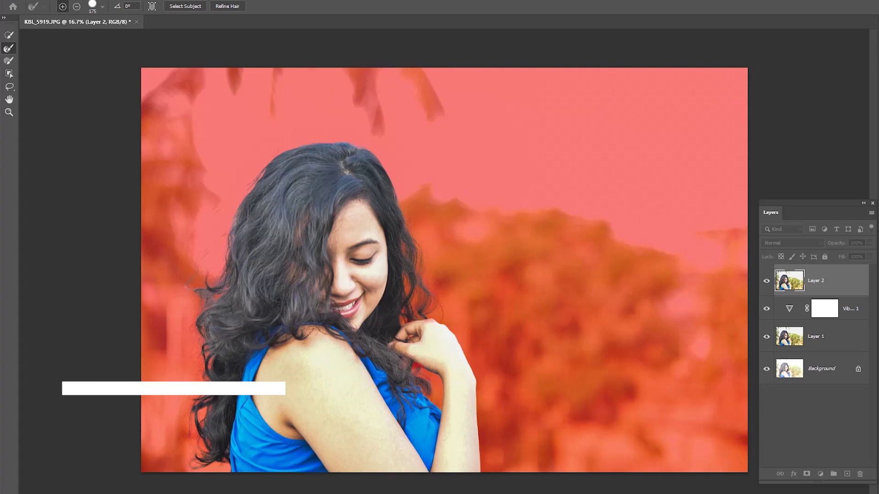
Output the refined selection to a new layer with layer mask, with colors decontaminated, and hide the remaining layers beneath it
scroll(810, 367, "down", 3)
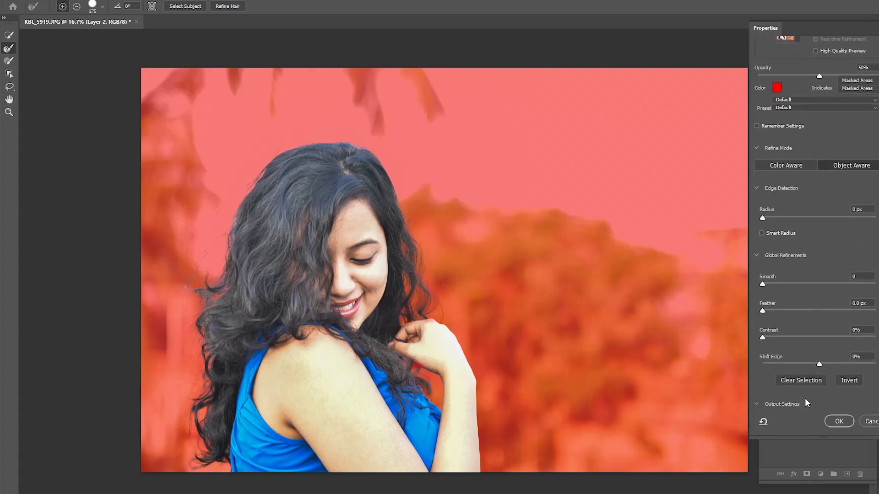
scroll(792, 397, "down", 2)
left_click(761, 363)
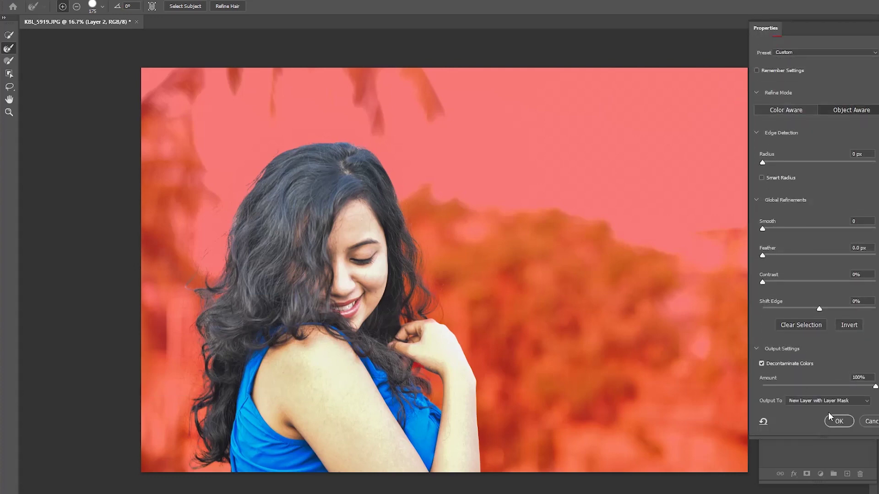
left_click(838, 421)
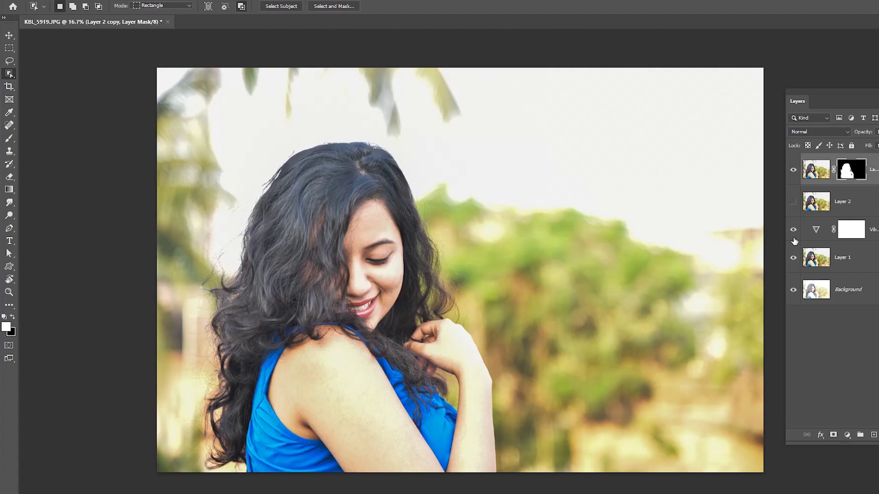
left_click(795, 290)
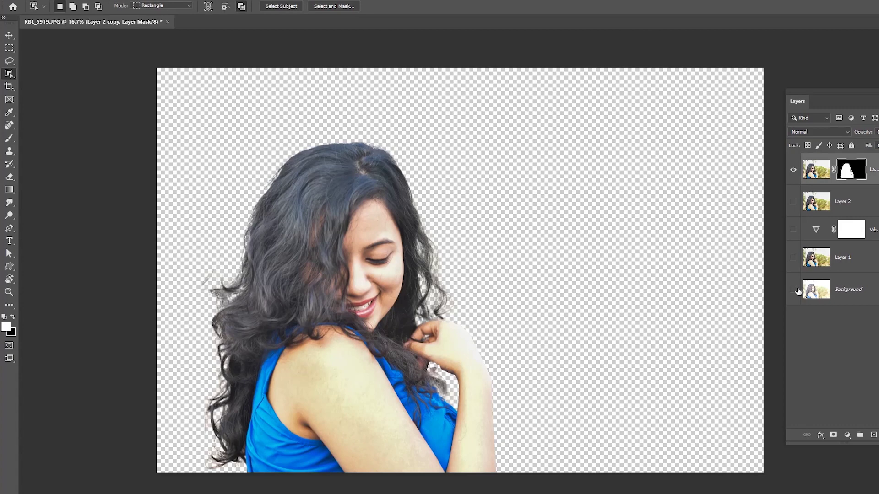
Add a new layer directly beneath the masked cutout and fill it with light blue 7dd0fa
left_click(853, 209)
left_click(873, 435)
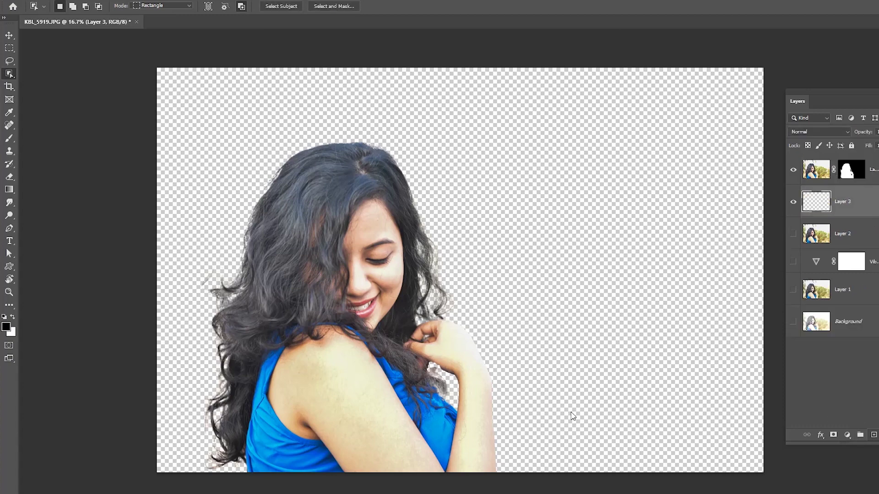
left_click(6, 327)
left_click(467, 215)
left_click(394, 161)
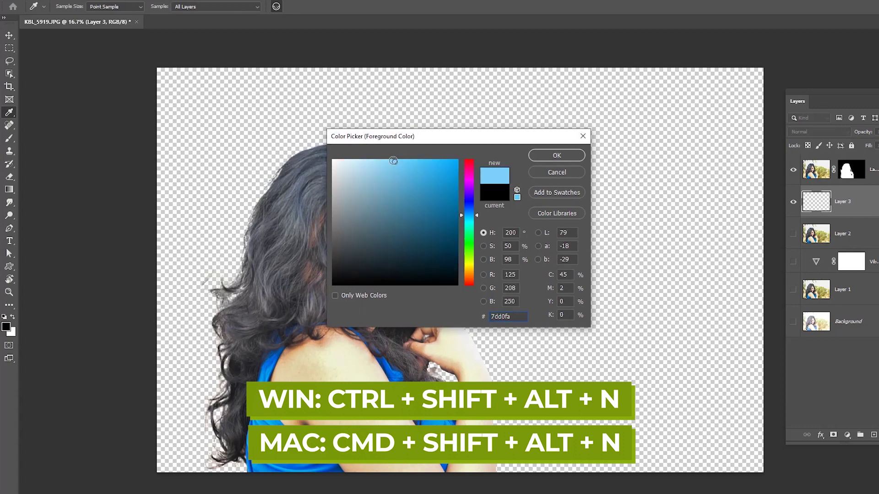
left_click(549, 156)
key("alt+BackSpace")
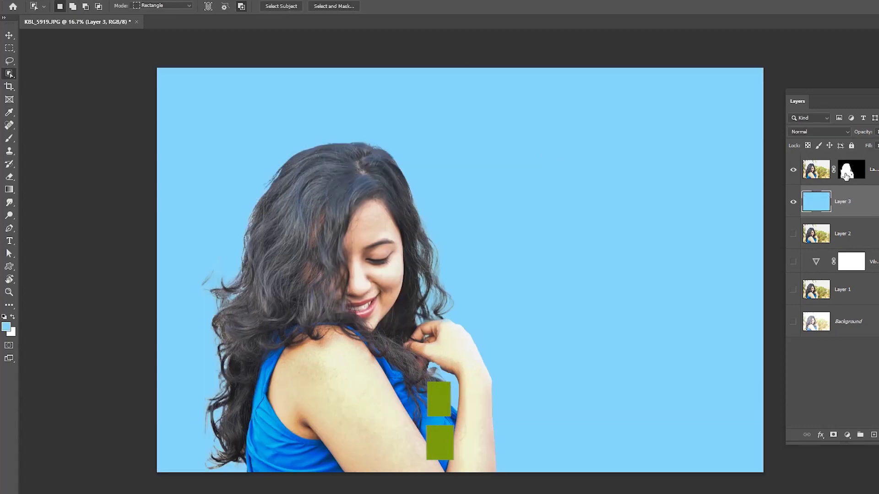
Lighten the solid blue fill behind the woman and shift its color toward a pale cyan
left_click(6, 326)
left_click(365, 168)
left_click(557, 152)
key("alt+BackSpace")
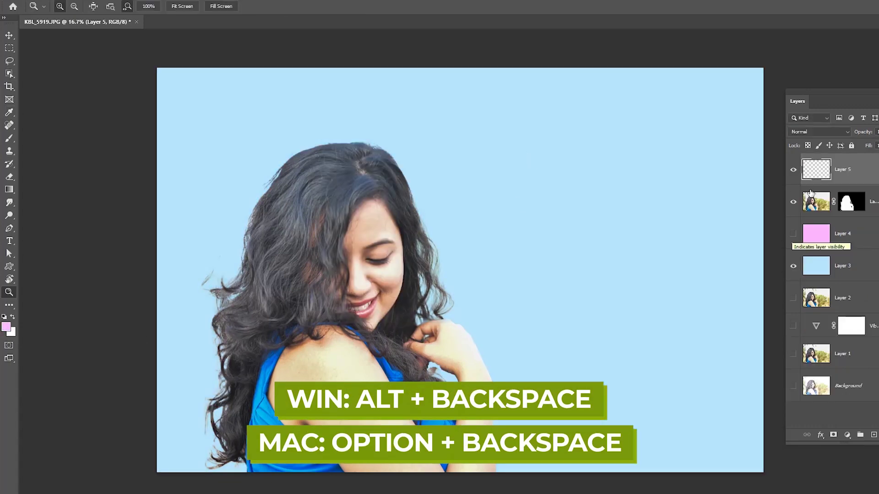
left_click(842, 266)
left_click(6, 327)
type("b6edfd")
left_click(374, 160)
left_click(472, 220)
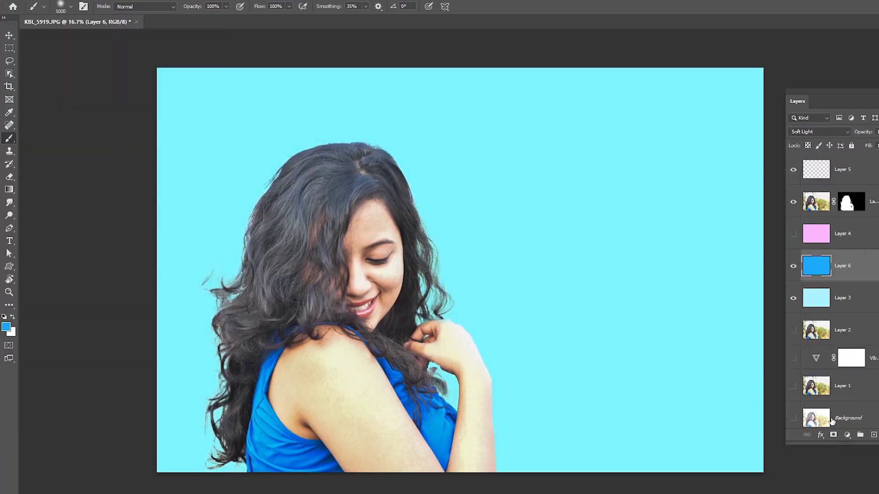
Paint the center out of the Soft Light blue layer's mask behind the woman with a large soft brush
mouse_move(412, 334)
left_mouse_down()
mouse_move(549, 422)
mouse_move(88, 79)
mouse_move(428, 162)
left_mouse_up()
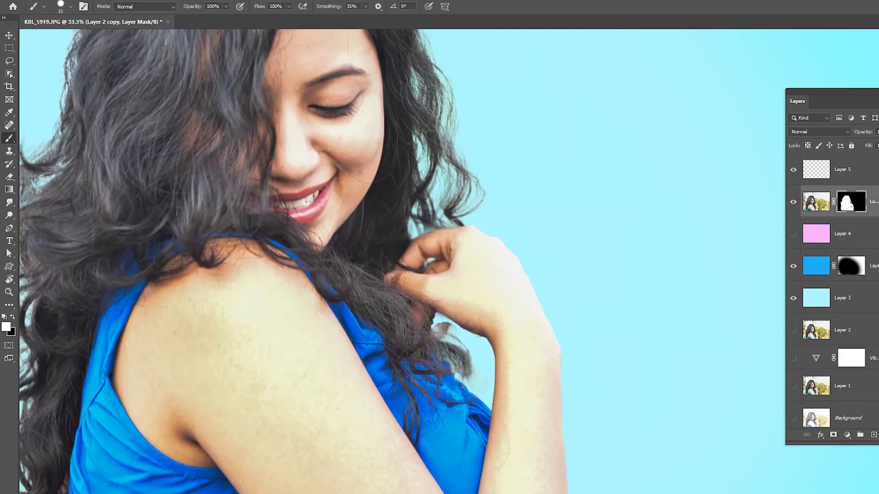
Activate the empty top layer and sample the dark hair color beside the neck for the Brush tool
left_click(850, 177)
key("i")
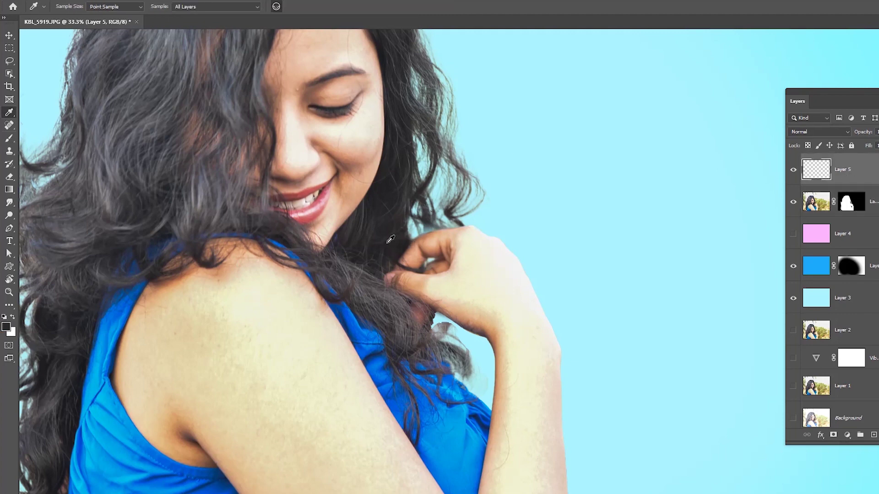
key("b")
Import the hair brush set BD-Hair-Brushes.abr into the brush presets
left_click(71, 7)
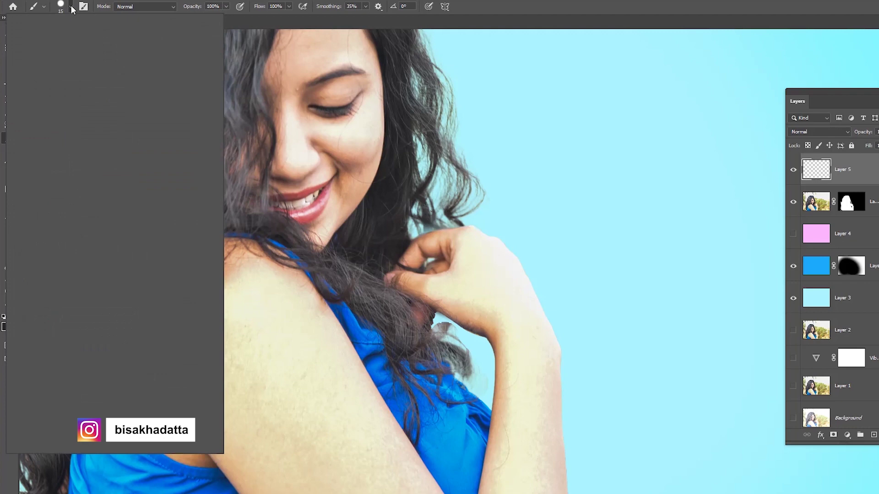
left_click(18, 118)
left_click(211, 25)
left_click(257, 168)
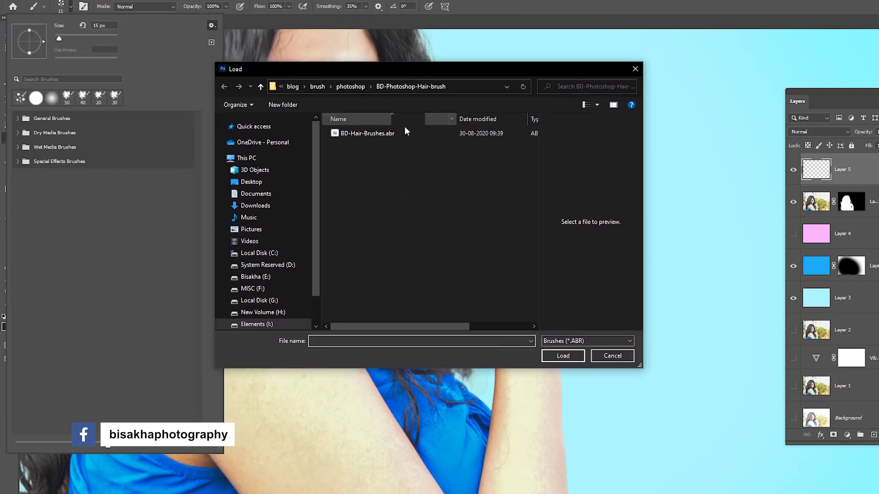
double_click(405, 132)
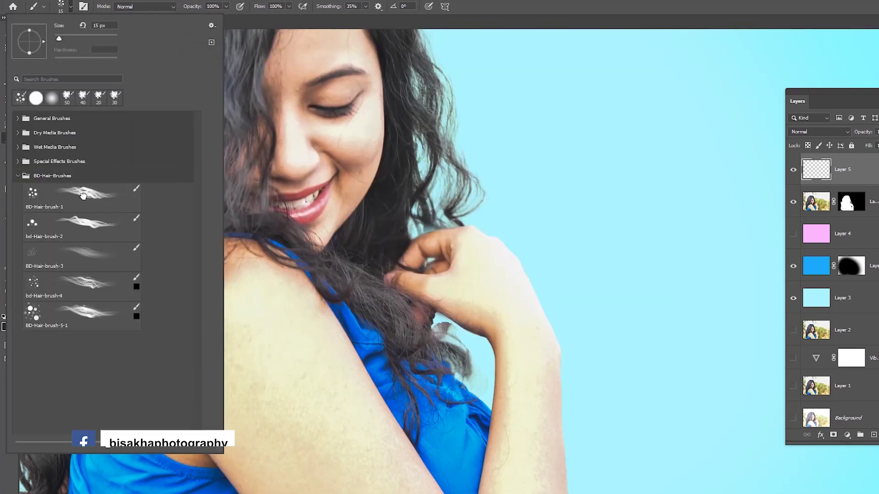
Paint hair strands at size 40 over the rough hair ends between the chest and the raised forearm
left_click(361, 251)
mouse_move(423, 345)
left_mouse_down()
mouse_move(471, 368)
mouse_move(463, 377)
mouse_move(463, 343)
mouse_move(437, 338)
mouse_move(429, 312)
mouse_move(431, 340)
left_mouse_up()
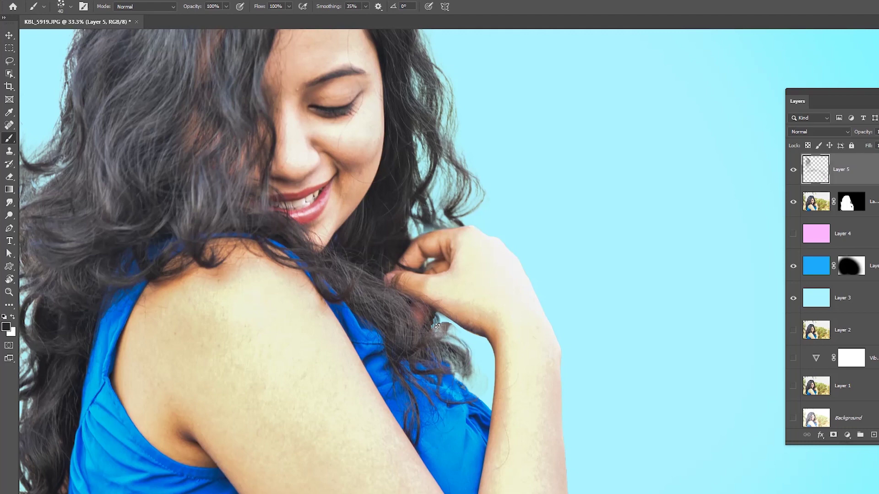
left_click(433, 315)
key("alt+bracketleft")
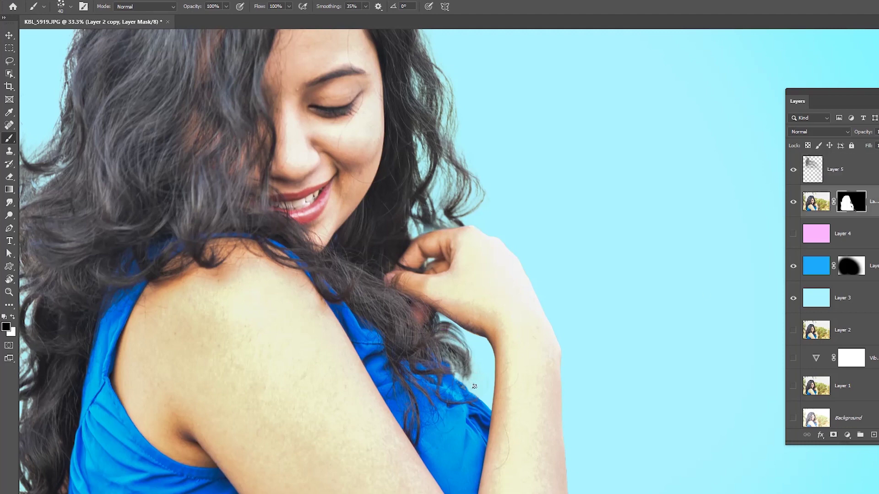
key("alt+bracketright")
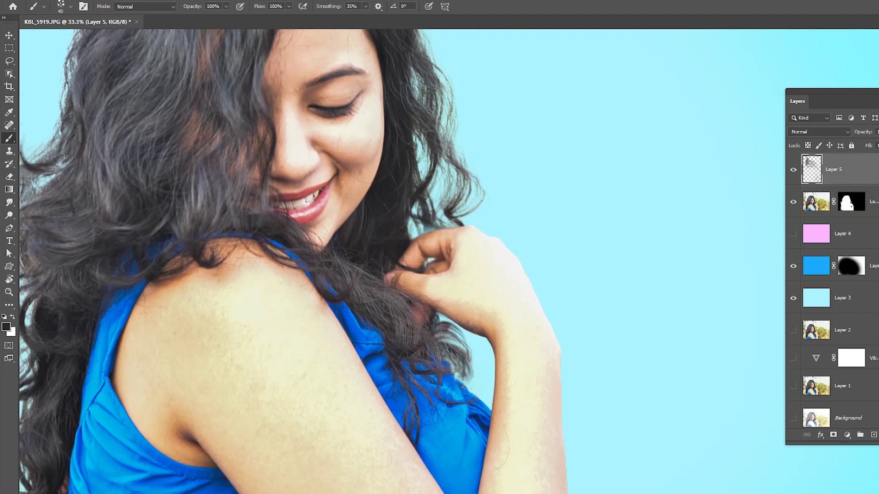
Paint fine hair strands at size 20 along the curls just above the hand
left_click(424, 230)
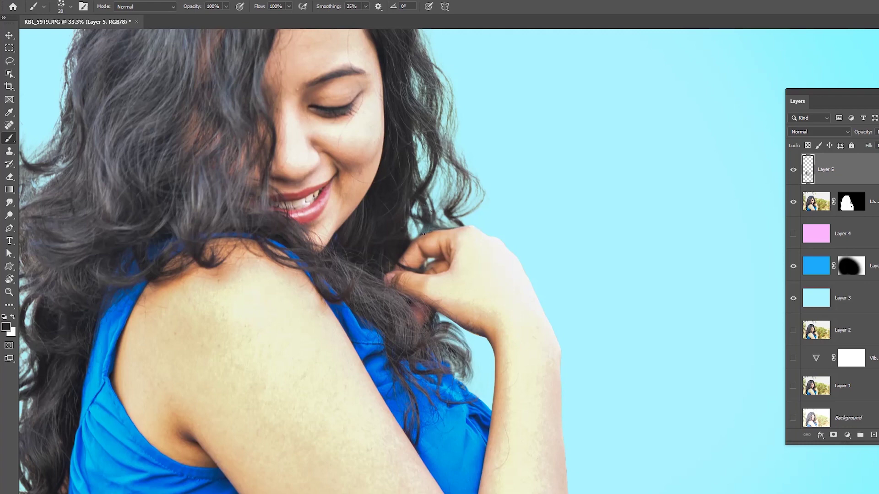
mouse_move(451, 172)
left_mouse_down()
mouse_move(438, 222)
mouse_move(479, 206)
left_mouse_up()
left_click_drag(446, 143, 469, 187)
Enlarge the hair brush to size 50 and paint strands along the outer edge of the curls beside the face
key("bracketright")
key("bracketright")
key("bracketright")
key("bracketright")
key("bracketright")
key("bracketright")
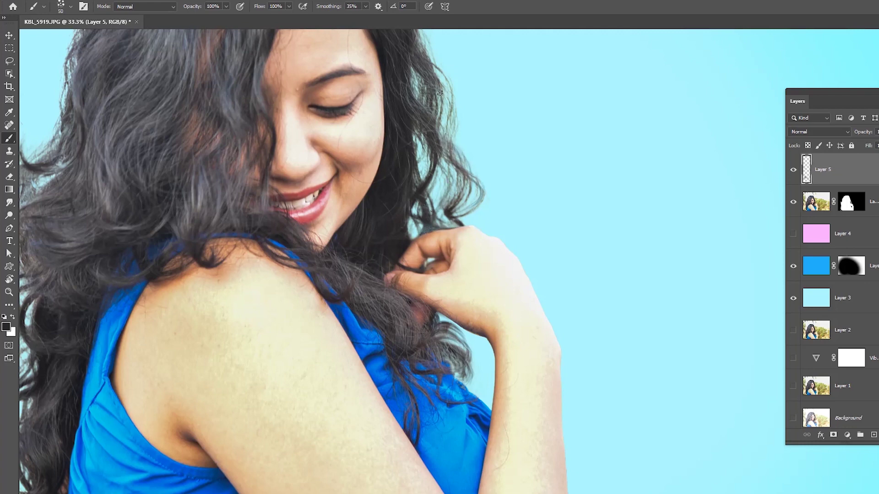
left_click_drag(442, 85, 555, 215)
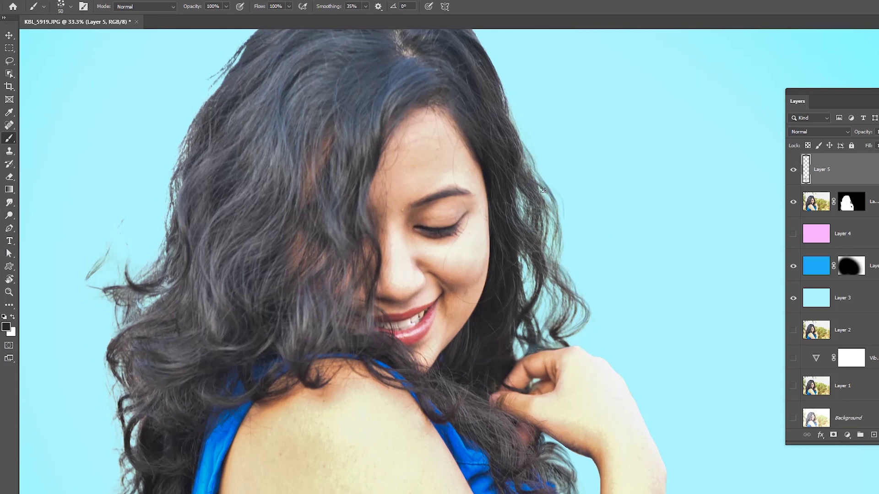
Paint hair strands along the upper back outline of the head and down the outer hair edge beside the forehead
left_click_drag(185, 134, 163, 237)
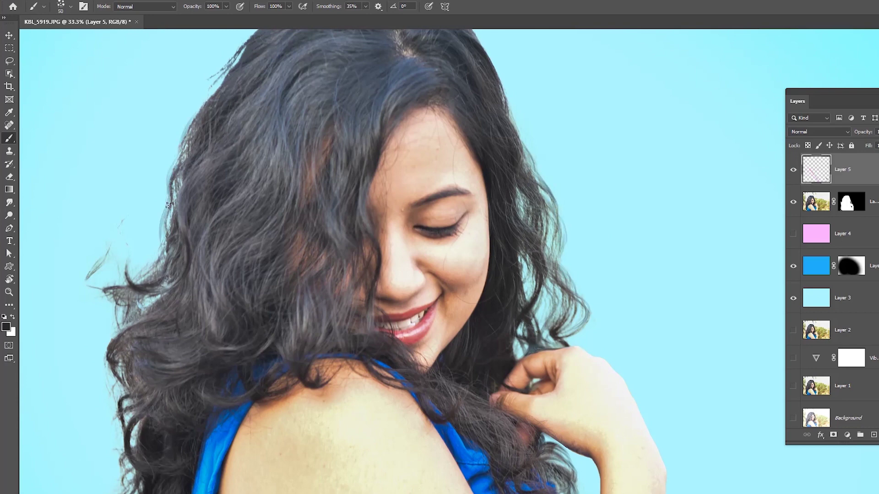
left_click_drag(207, 100, 176, 163)
left_click_drag(192, 115, 181, 184)
left_click_drag(220, 128, 195, 162)
left_click_drag(221, 130, 194, 152)
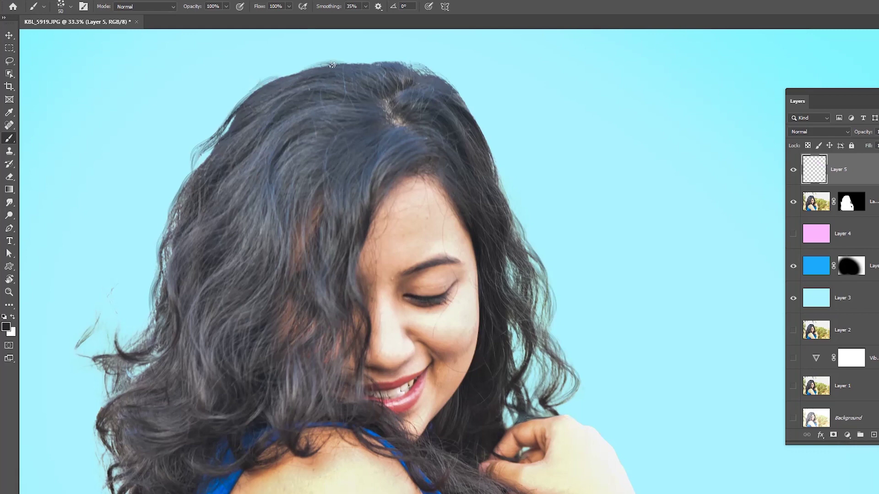
left_click_drag(500, 182, 513, 216)
left_click_drag(514, 231, 606, 71)
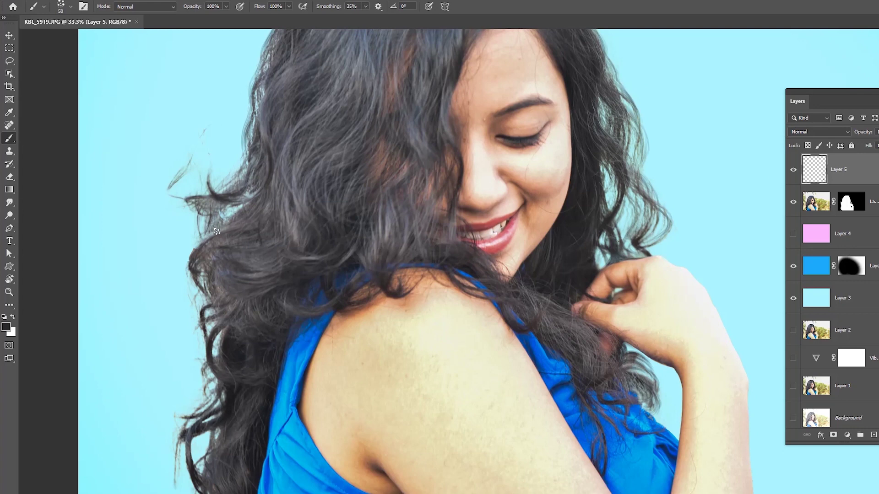
Paint strands over the back curls, add loose wisps in a lighter sampled hair color, and undo the last wisp stroke
left_click_drag(216, 232, 190, 275)
left_click_drag(201, 240, 188, 274)
left_click_drag(245, 222, 220, 213)
left_click(196, 200, "alt")
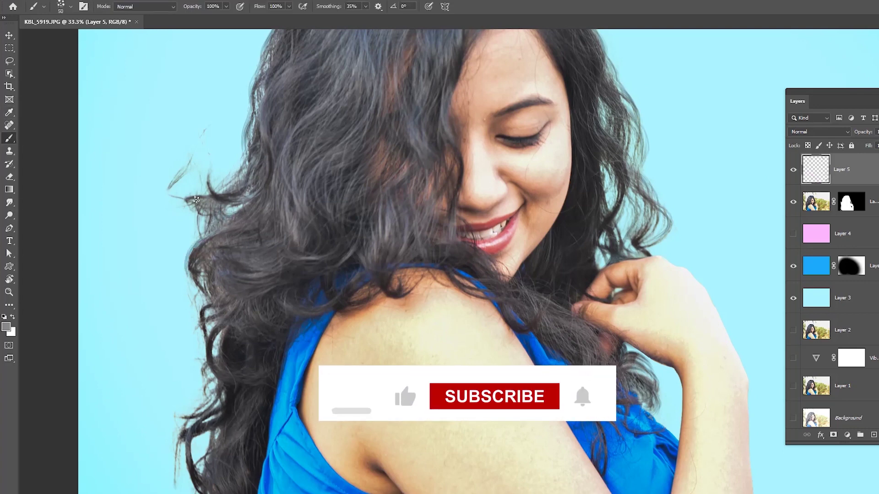
left_click_drag(238, 128, 222, 185)
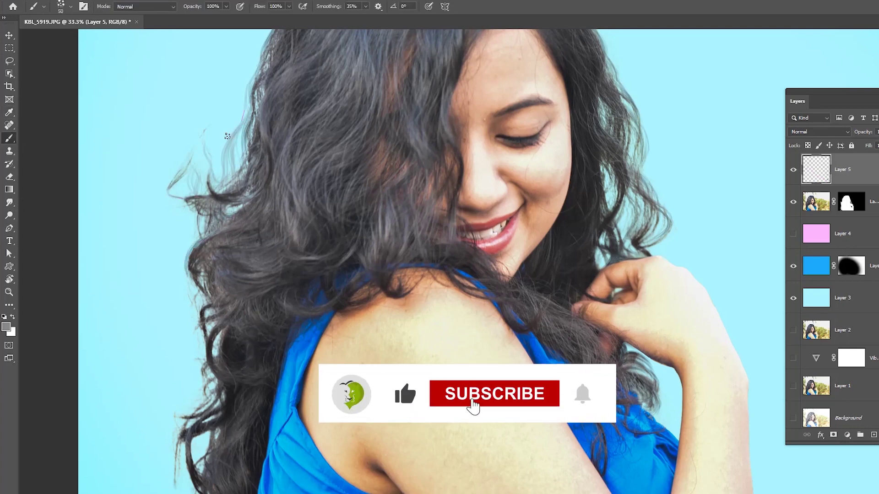
key("ctrl+z")
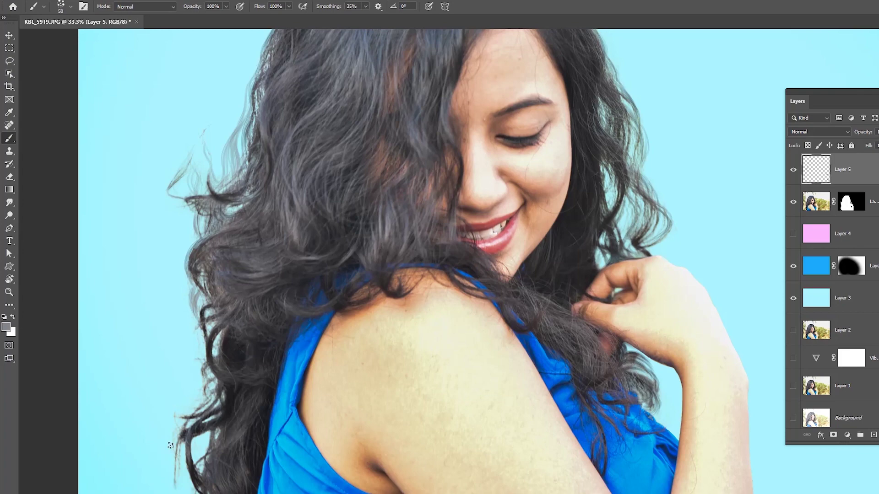
Paint loose hair strands along the outer edge of the lowest curls behind the woman's back
left_click_drag(171, 444, 176, 474)
left_click_drag(182, 437, 176, 456)
left_click_drag(196, 491, 190, 409)
mouse_move(187, 411)
left_mouse_down()
mouse_move(193, 433)
mouse_move(179, 467)
left_mouse_up()
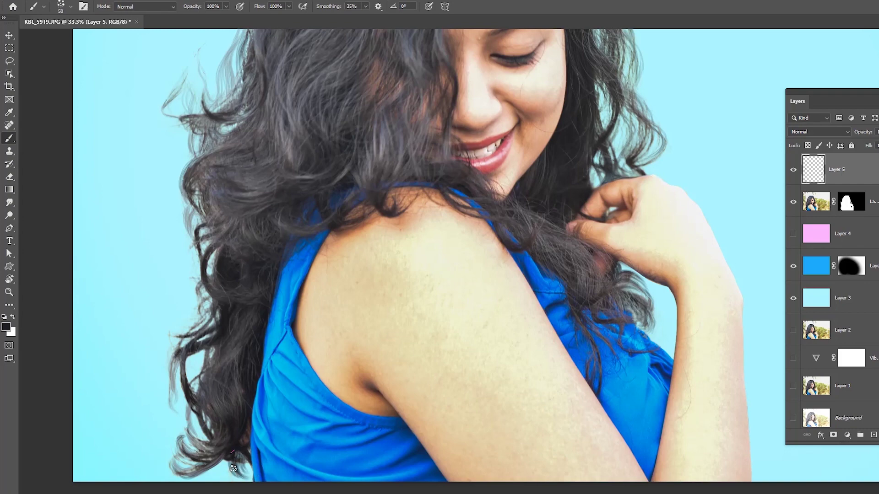
scroll(217, 161, "up", 5)
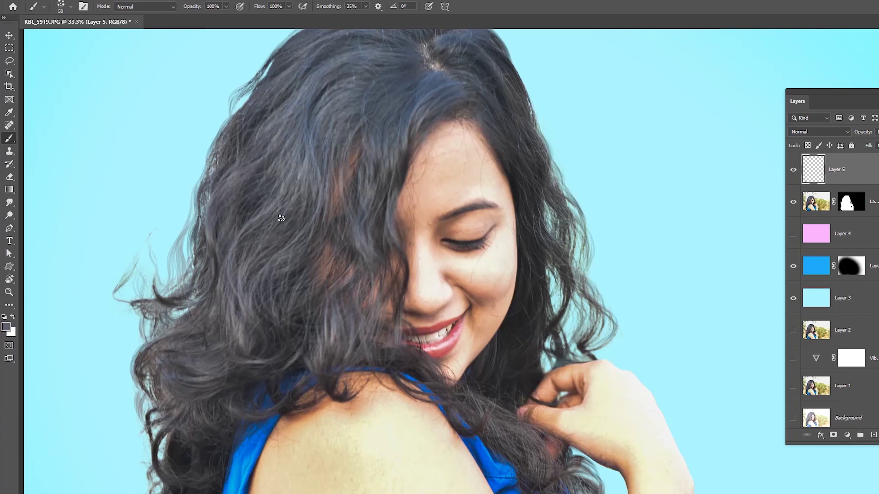
key("ctrl+minus")
key("ctrl+minus")
Place the pastel blue watercolor texture image as a new layer behind the woman in the KBL_5919.psd document
left_click(8, 37)
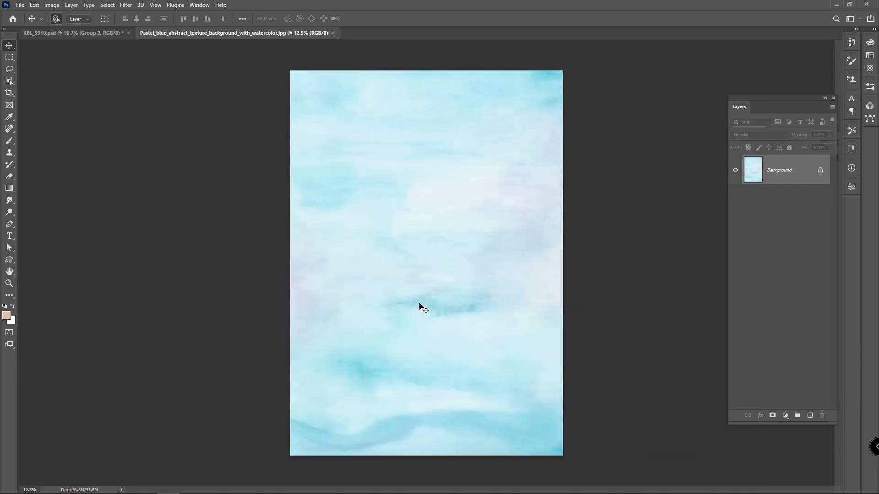
left_click_drag(479, 183, 88, 34)
left_click(89, 36)
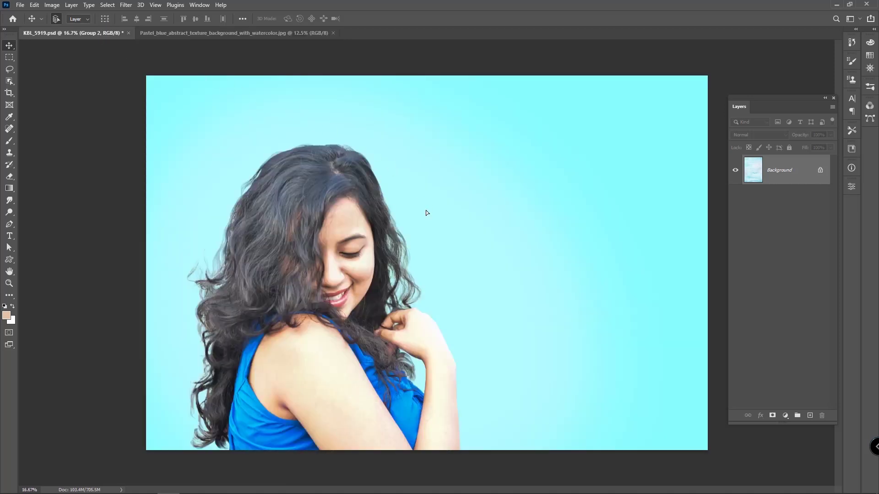
key("ctrl+v")
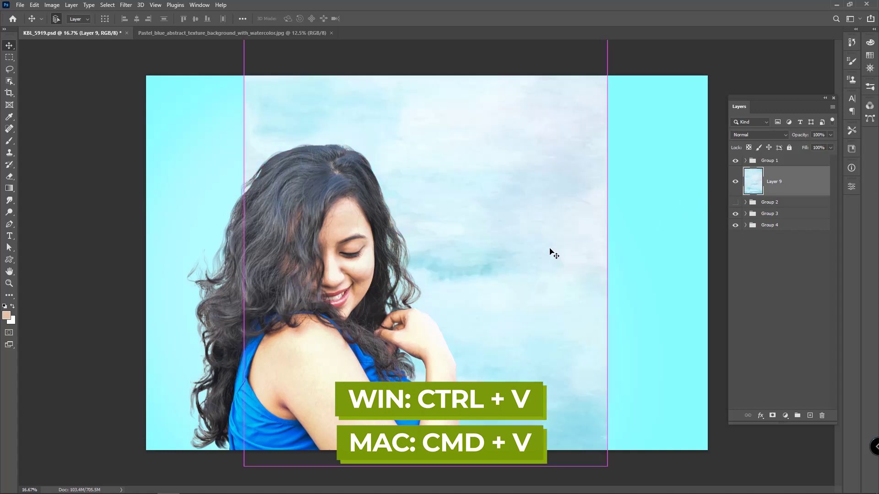
Rotate the watercolor texture 90° counterclockwise, then move and scale it to cover the whole canvas
key("ctrl+t")
right_click(550, 249)
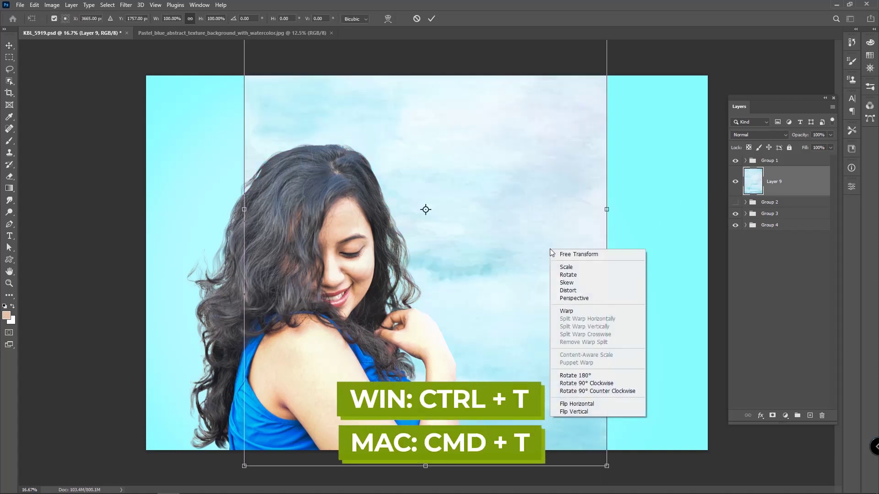
left_click(592, 392)
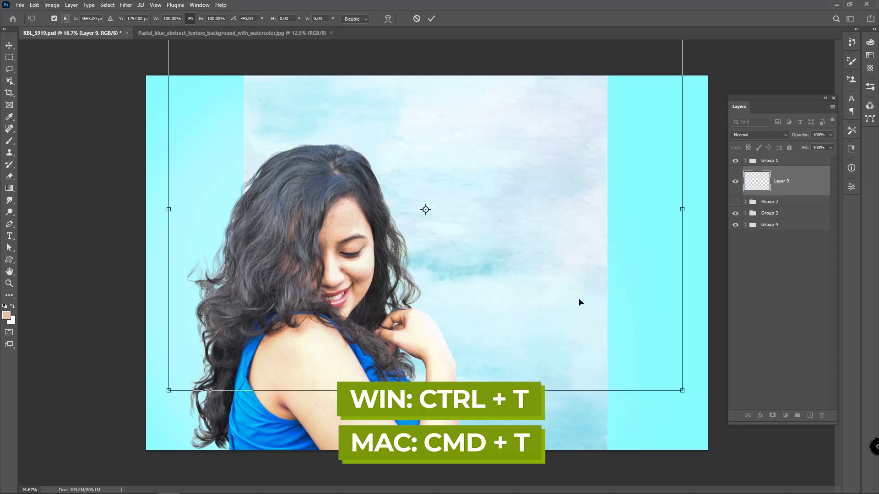
left_click_drag(567, 241, 548, 268)
left_click_drag(661, 435, 712, 469)
key("Return")
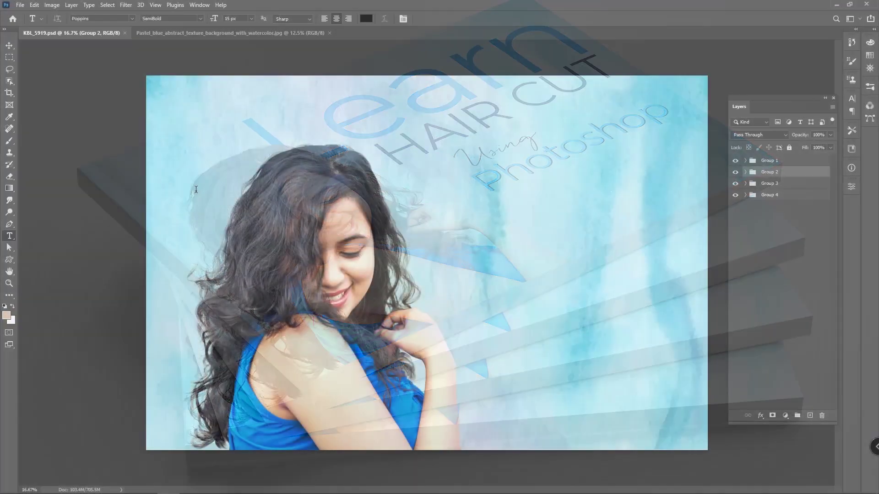
Add the text "Learn" at 72 px in the empty background beside the woman's hair
left_click(195, 189)
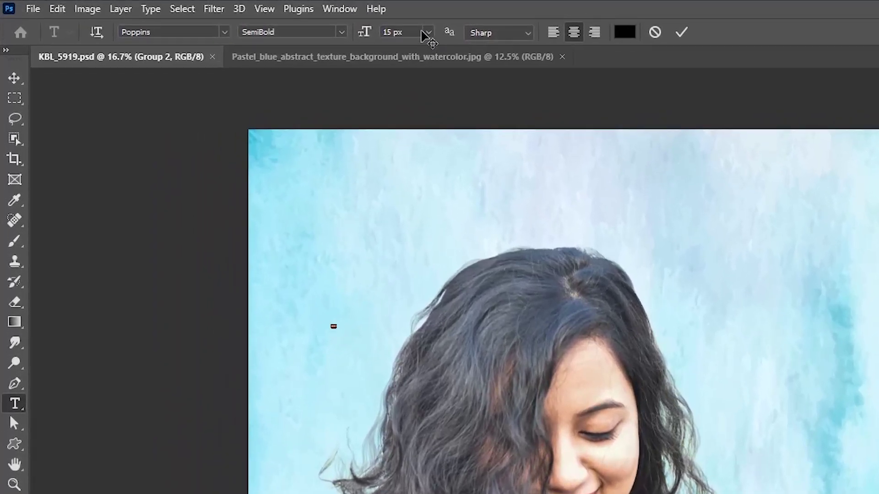
left_click(250, 18)
left_click(417, 231)
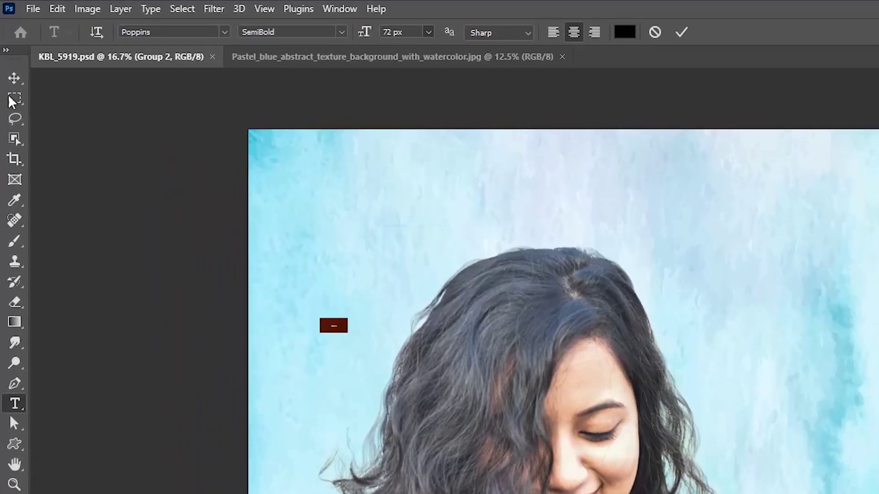
type("Learn")
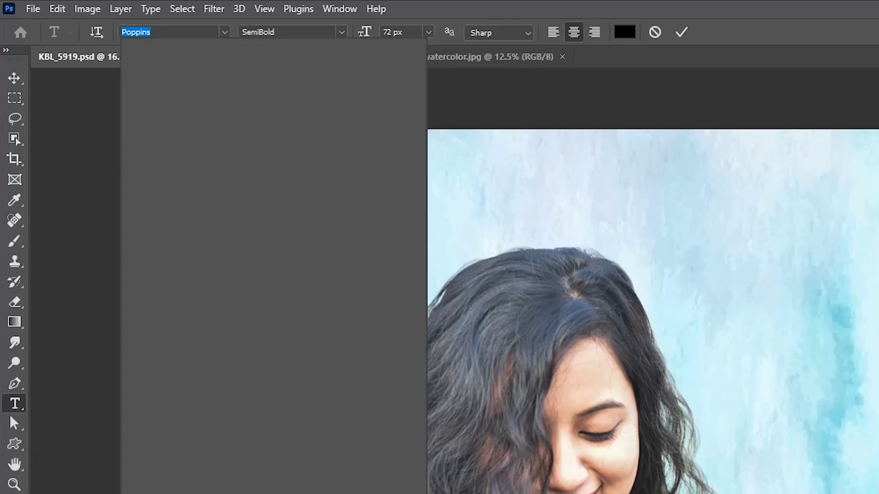
Set the "Learn" text in the Montserrat font with the Light style and commit it
type("mont")
key("Return")
left_click(342, 32)
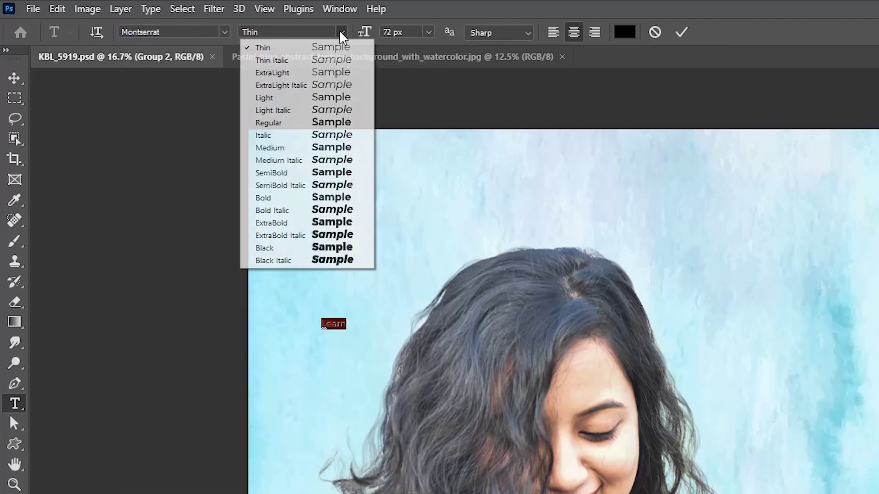
left_click(299, 96)
left_click(17, 82)
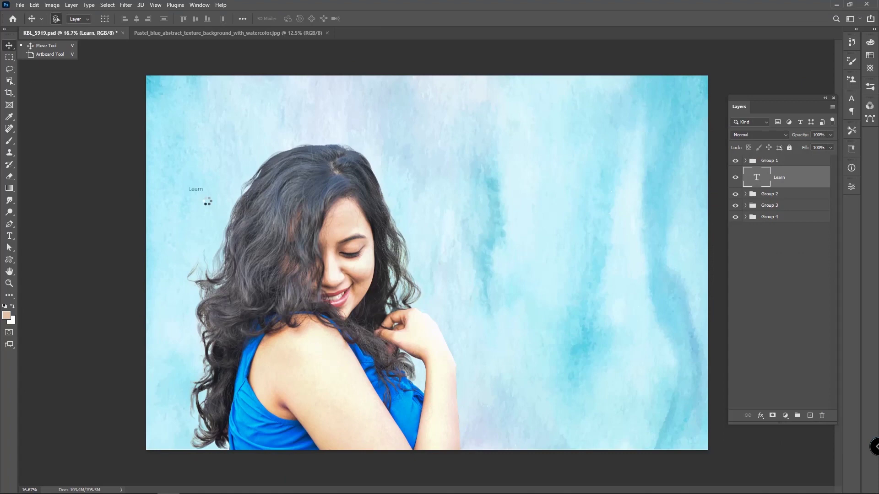
Scale up the "Learn" text and position it across the canvas's upper right, with the L partly behind the woman's hair
key("ctrl+t")
left_click_drag(204, 193, 685, 410)
left_click_drag(566, 310, 557, 195)
left_click_drag(177, 301, 132, 322)
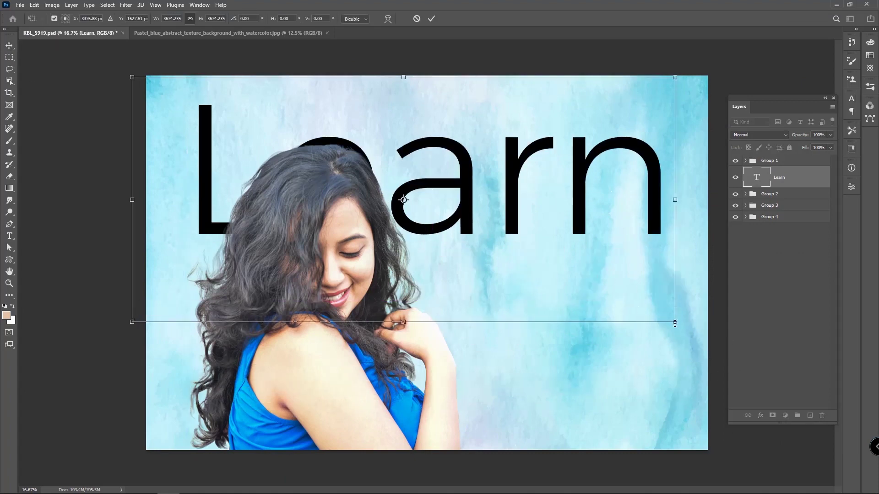
left_click_drag(674, 322, 708, 337)
left_click_drag(650, 307, 648, 266)
left_click_drag(132, 297, 378, 286)
left_click_drag(669, 184, 669, 211)
key("Return")
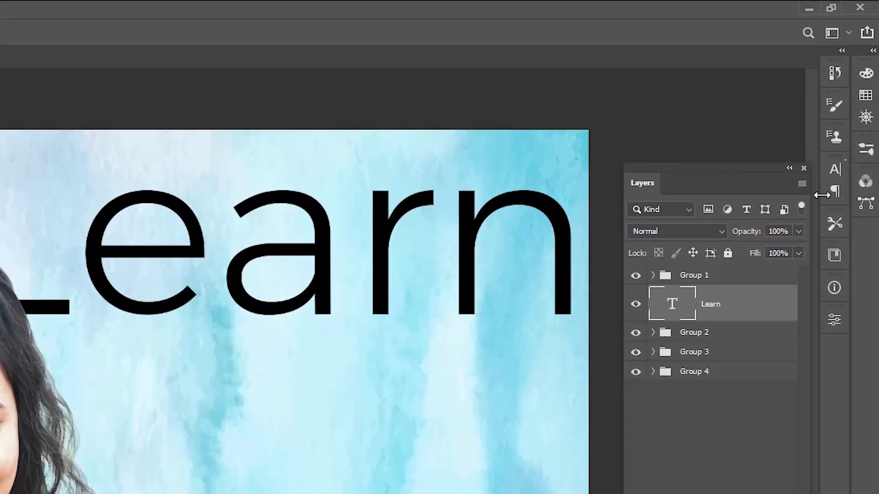
Set the tracking of the "Learn" text to -25
left_click(834, 170)
left_click(808, 227)
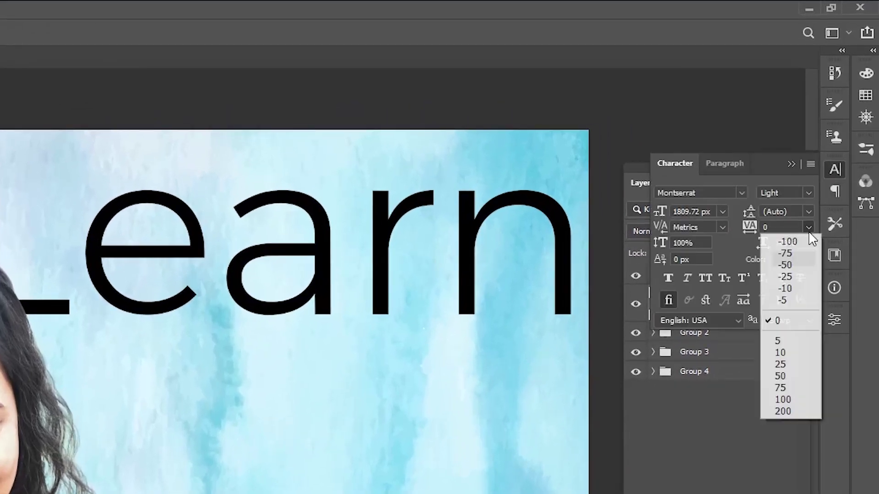
left_click(784, 277)
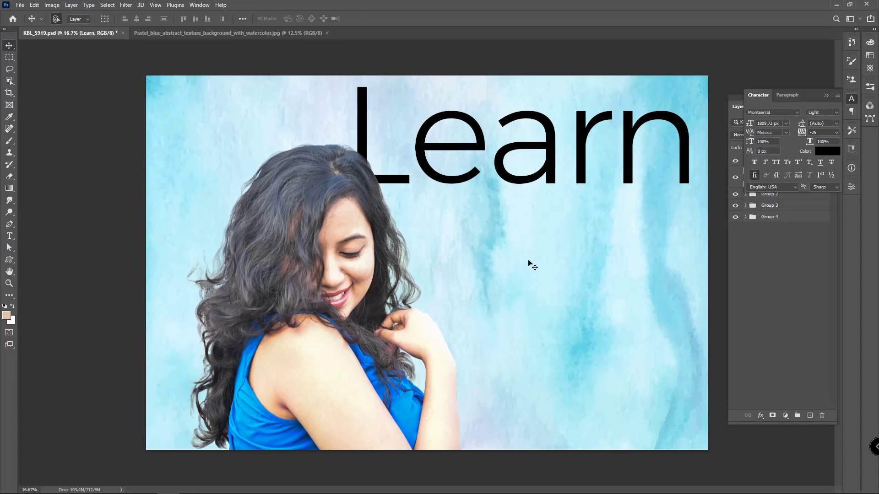
Add a new text layer reading "Hair Cut" in the background below "Learn"
key("t")
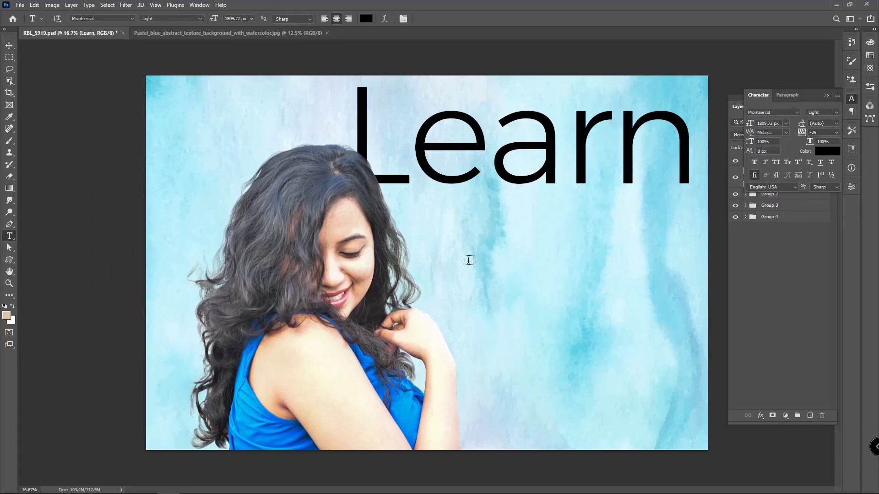
left_click(468, 259)
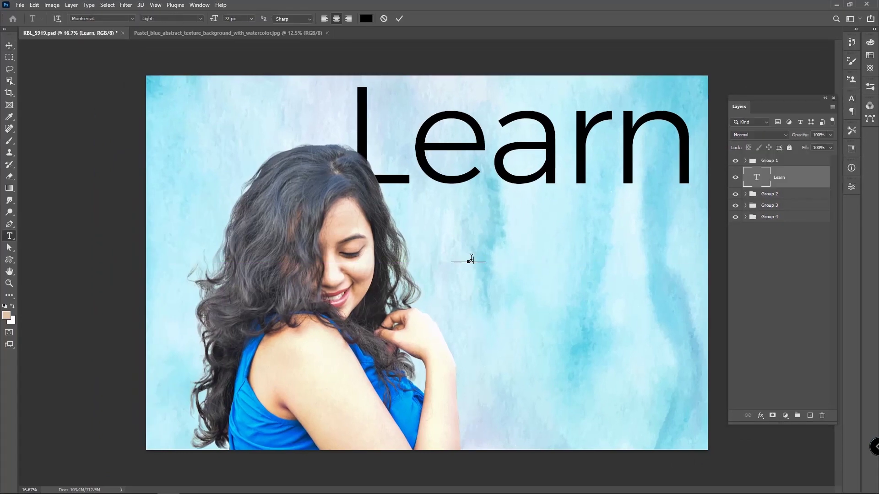
type("He")
type("ir ")
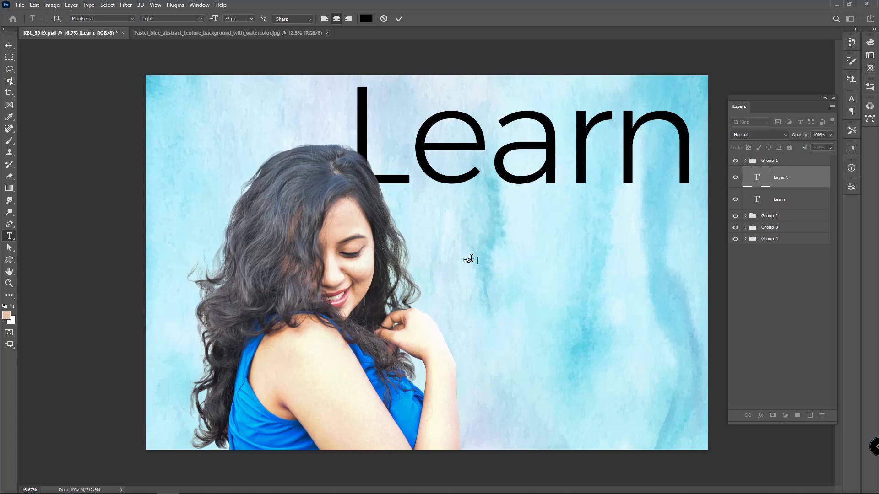
type("Cut")
left_click(9, 45)
Scale the "Hair Cut" text to about 1125% and place it under "Learn", lining up their right edges
key("ctrl+t")
left_click_drag(478, 264, 692, 332)
left_click_drag(658, 309, 653, 248)
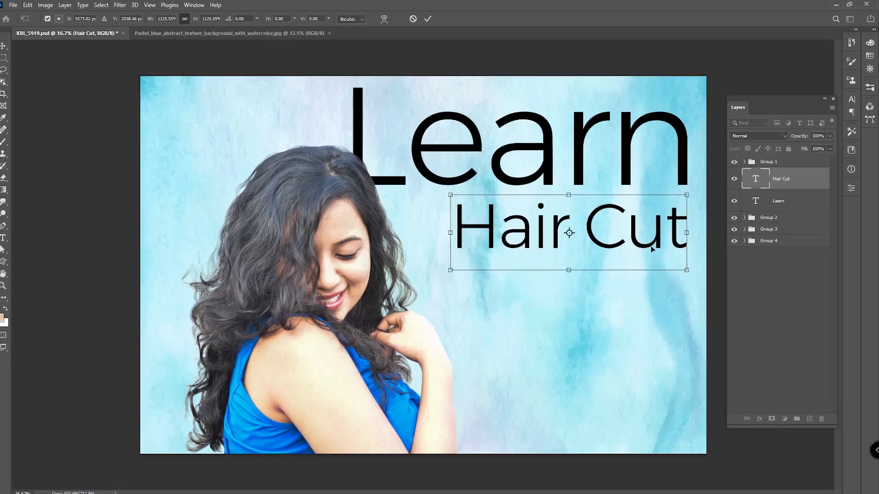
key("Return")
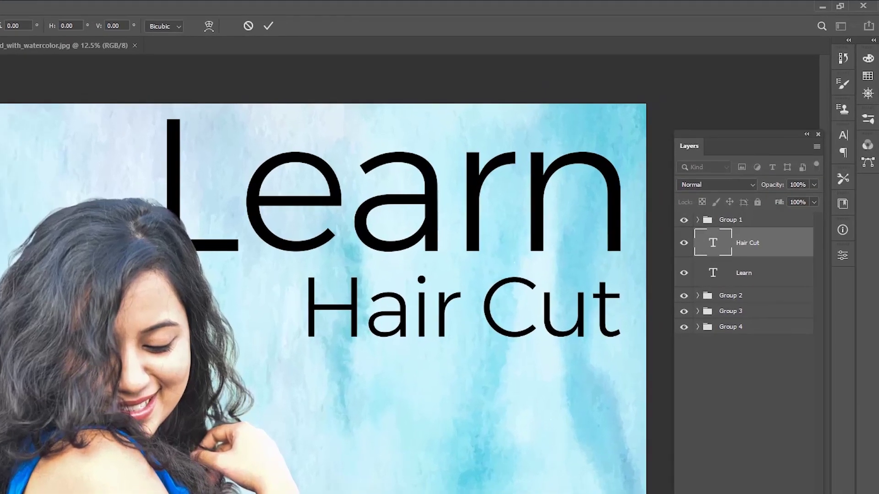
Turn on All Caps for the "Hair Cut" text and shift it left so its right edge aligns with "Learn"
left_click(851, 99)
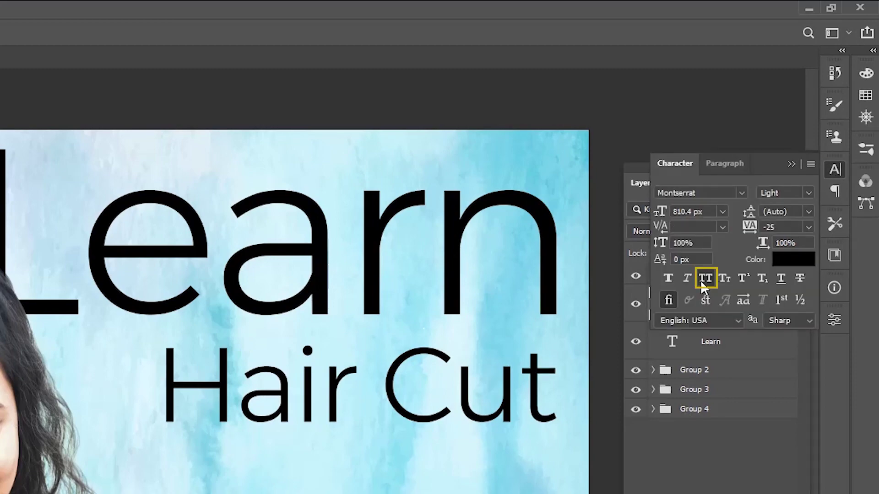
left_click(703, 280)
left_click_drag(502, 425, 466, 426)
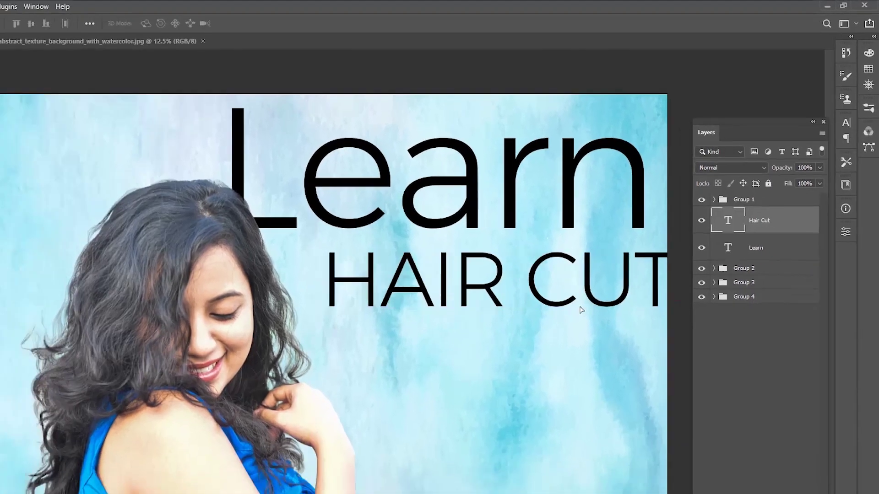
left_click_drag(635, 246, 631, 246)
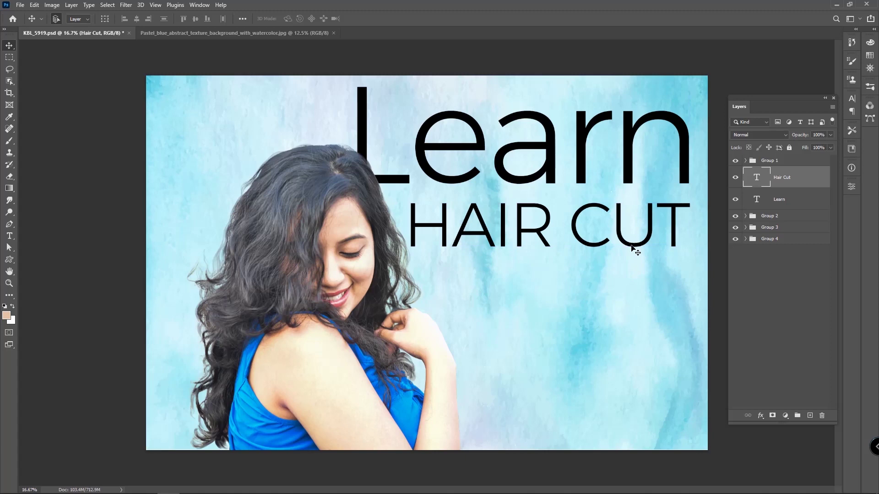
key("shift+Left")
key("shift+Left")
Scale the "HAIR CUT" text down to about 93% and nudge it up closer to "Learn"
key("ctrl+t")
left_click_drag(403, 193, 423, 198)
key("Return")
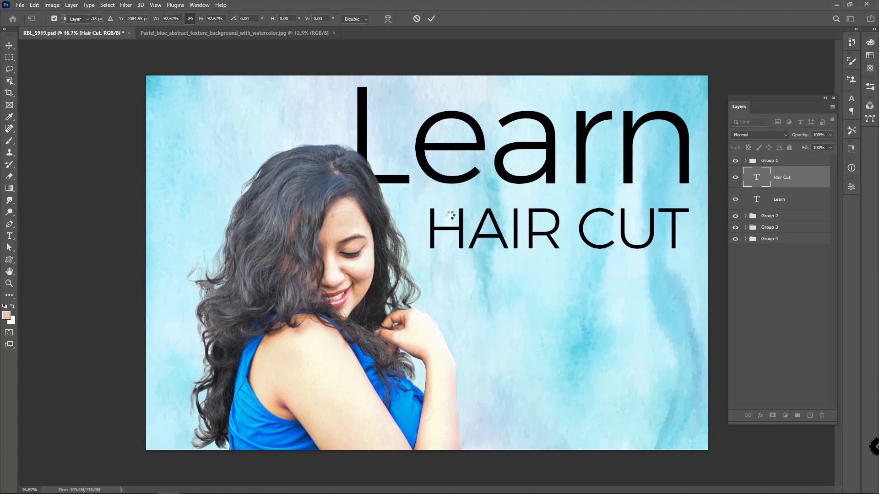
key("shift+Up")
key("shift+Up")
key("shift+Up")
key("shift+Up")
key("shift+Up")
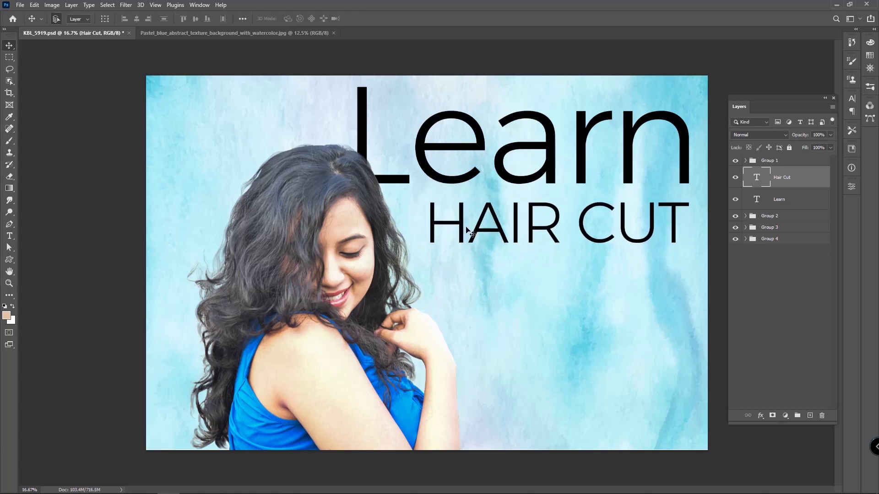
Add a new text layer reading "Using" in the background below "HAIR CUT"
key("t")
left_click(509, 309)
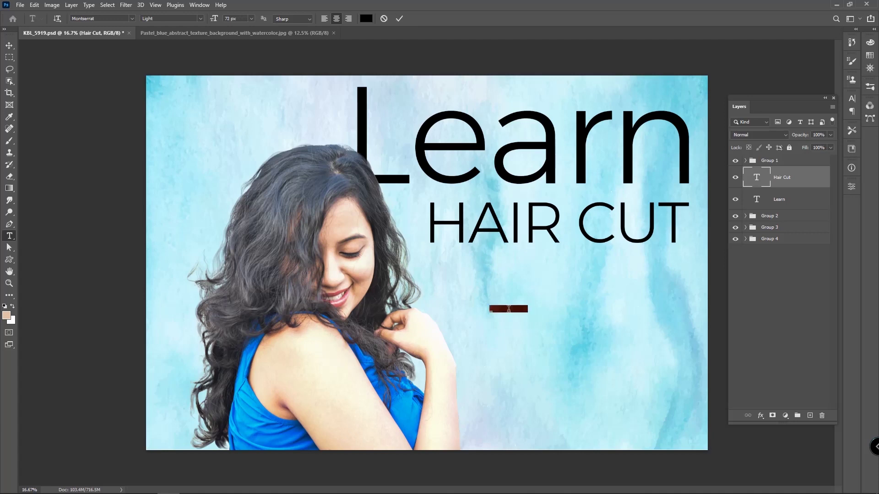
type("USING")
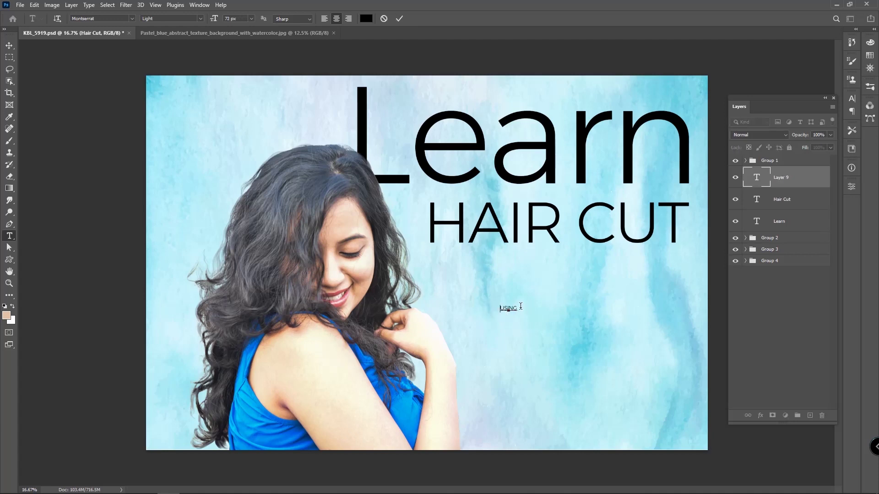
Turn off All Caps for the "Using" text and change its font to a thin handwritten script
key("ctrl+a")
left_click(851, 99)
left_click(775, 162)
left_click(769, 113)
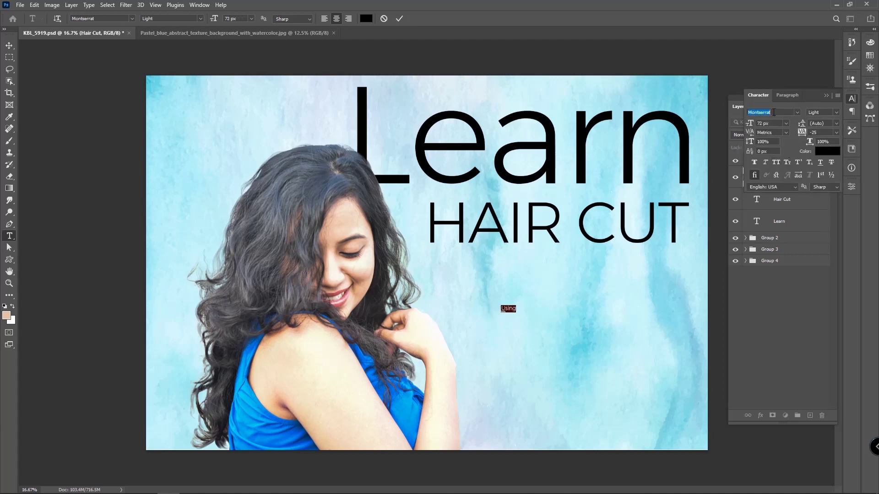
type("quick")
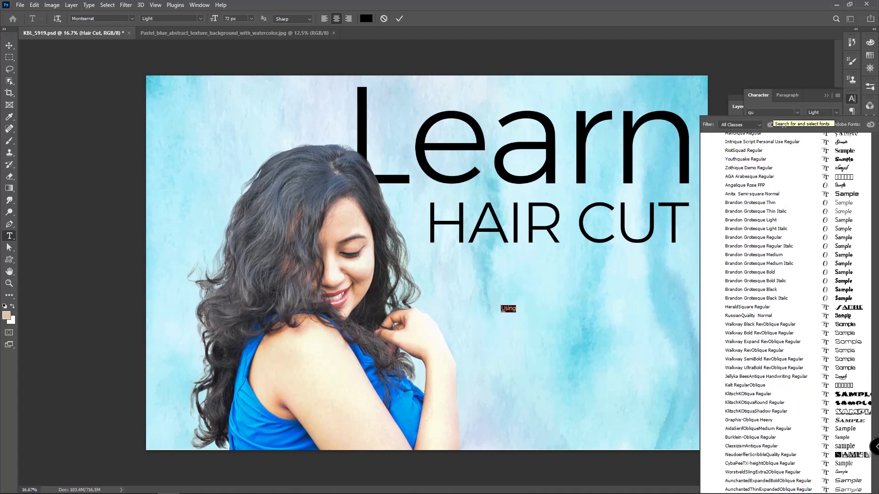
left_click(732, 159)
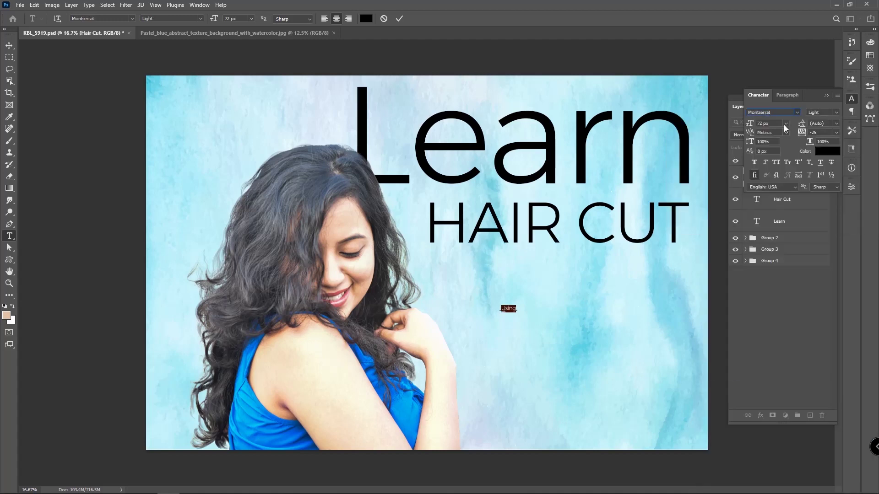
left_click(9, 48)
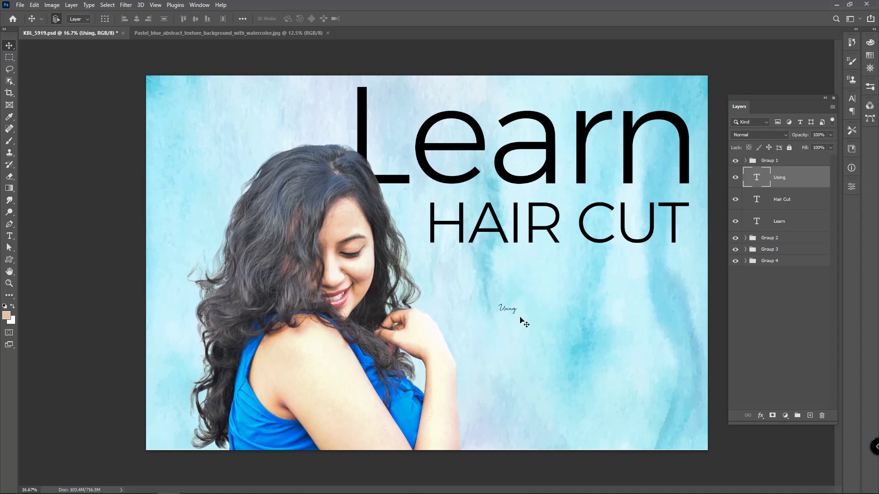
Enlarge the "Using" text and position it just below the left half of "HAIR CUT"
key("ctrl+t")
left_click_drag(517, 315, 602, 359)
left_click_drag(564, 332, 537, 277)
left_click_drag(575, 251, 556, 258)
key("Return")
left_click_drag(547, 289, 551, 285)
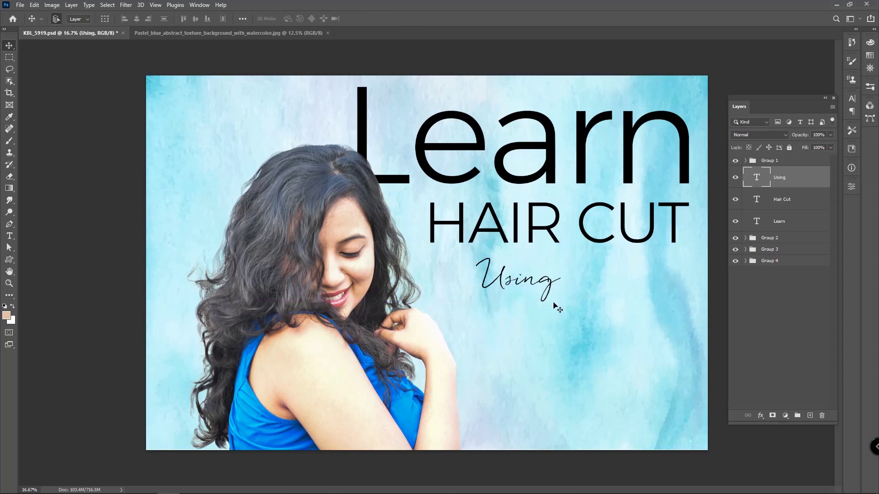
Duplicate the "Learn" text straight down below "Using" and replace the copy's wording with "Photoshop"
left_click_drag(552, 172, 546, 362)
double_click(546, 362)
left_click(546, 358)
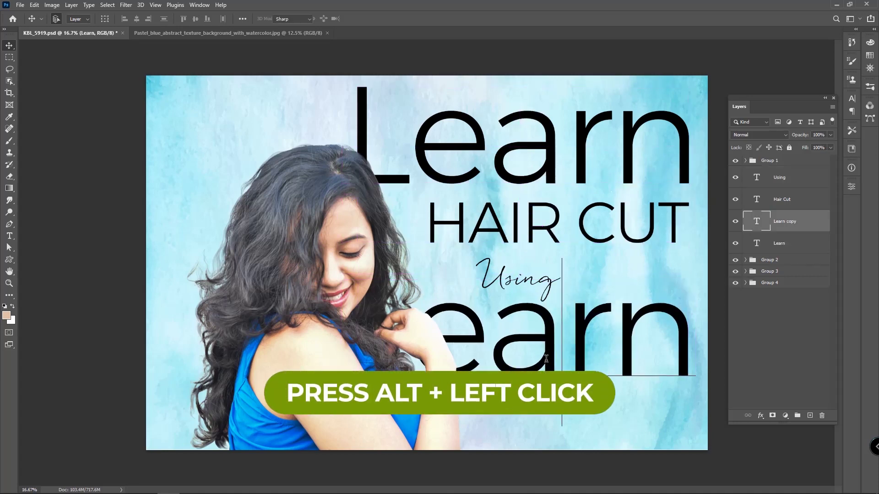
key("ctrl+a")
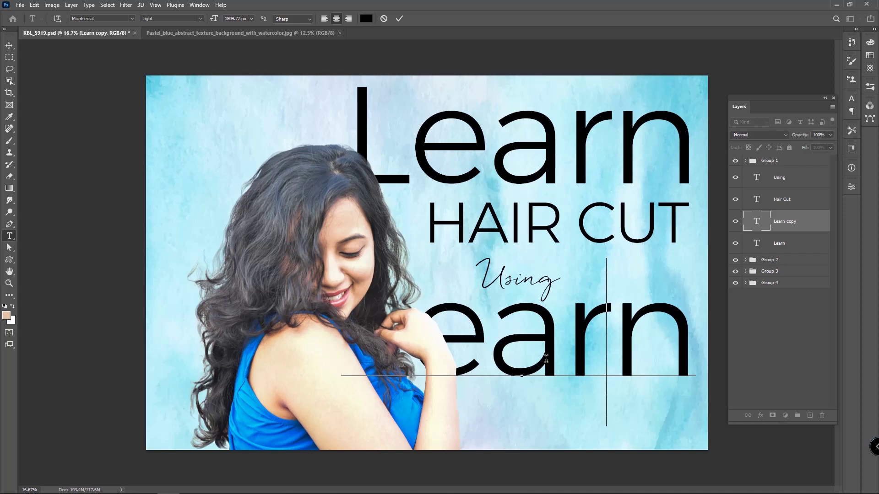
type("Pho")
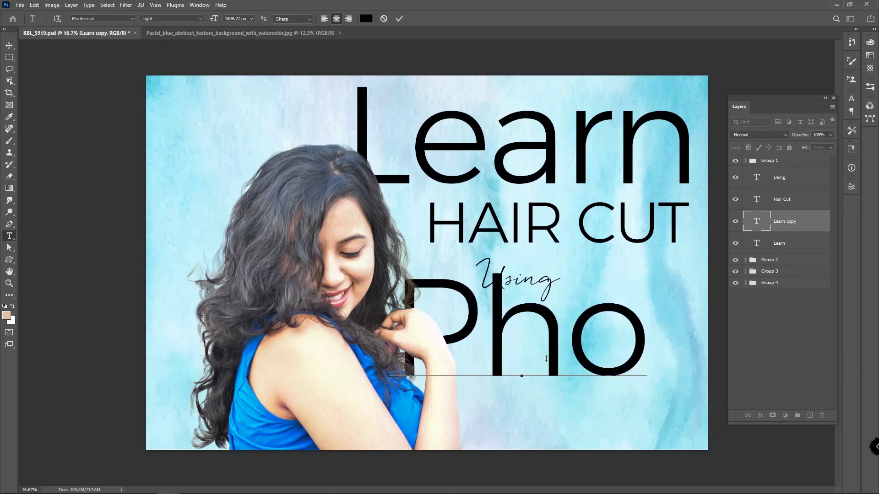
key("BackSpace")
key("BackSpace")
key("BackSpace")
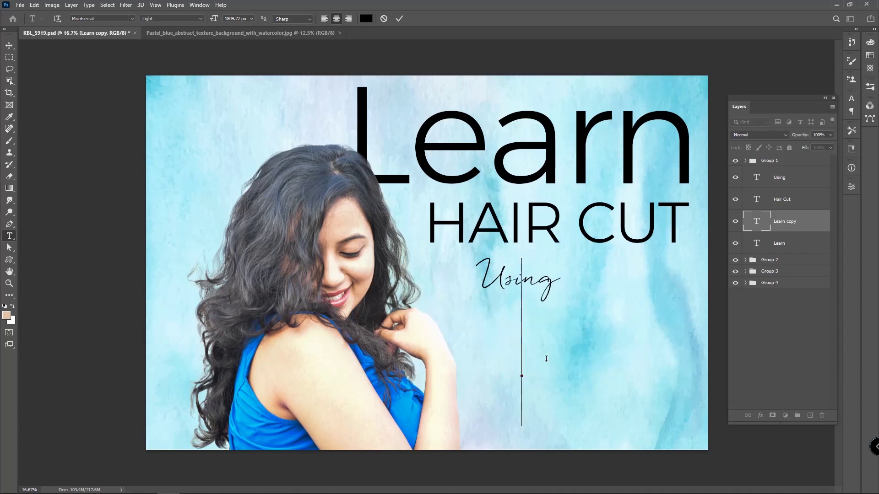
type("Photoshop")
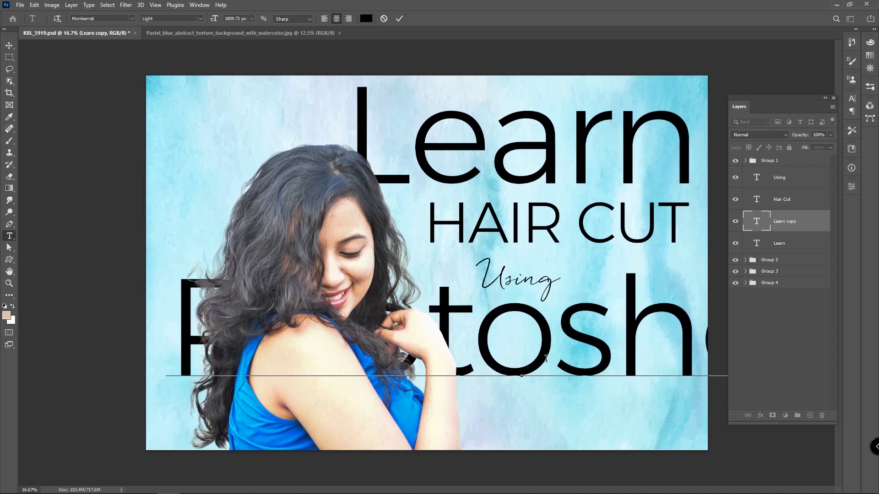
left_click(9, 46)
Scale down the "Photoshop" text and place it directly beneath "Using"
key("ctrl+t")
left_click_drag(166, 256, 446, 397)
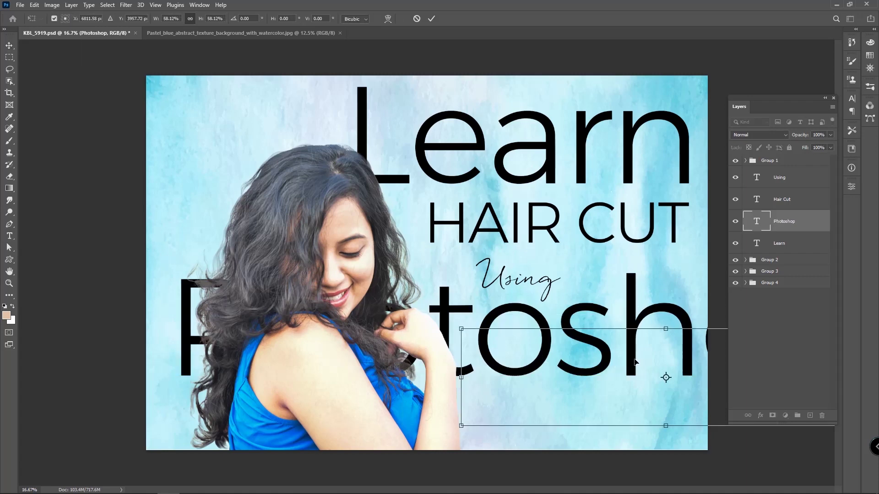
left_click_drag(634, 359, 609, 315)
key("Return")
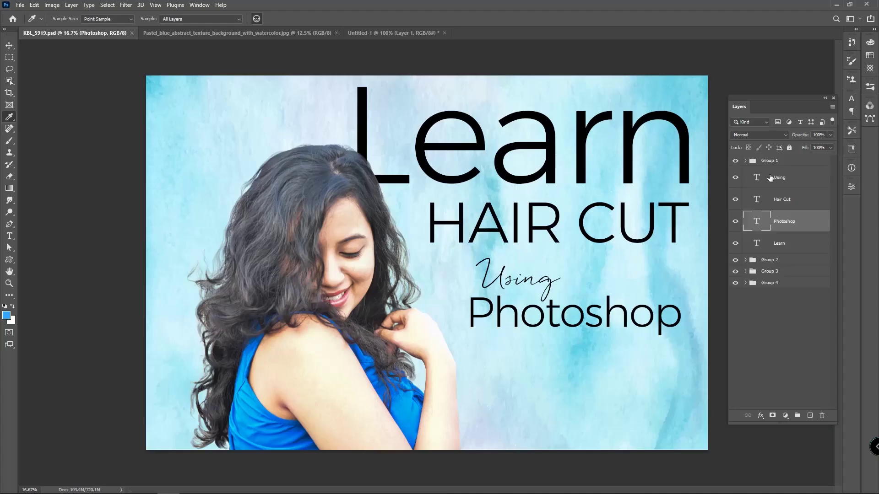
Fill the "Photoshop" text with the blue foreground color and switch to the Untitled-1 document
key("alt+BackSpace")
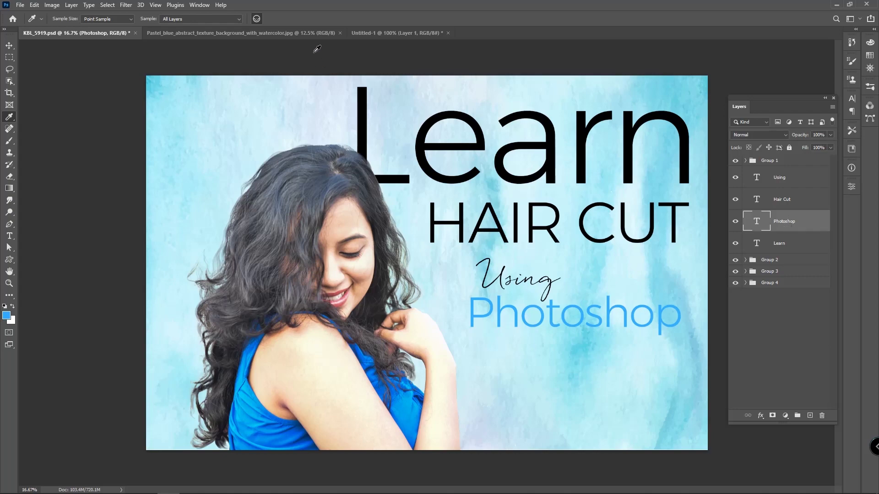
left_click(394, 33)
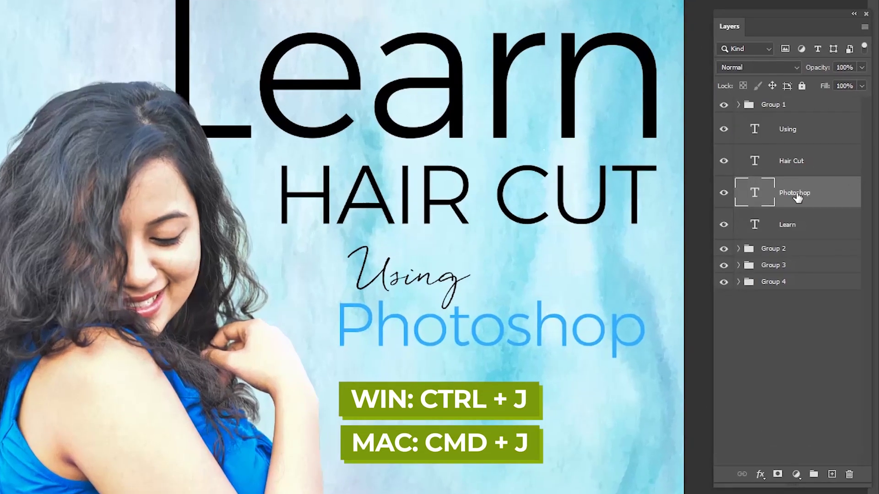
Duplicate the "Photoshop" text layer and move the copy beneath the original in the layer stack
key("ctrl+j")
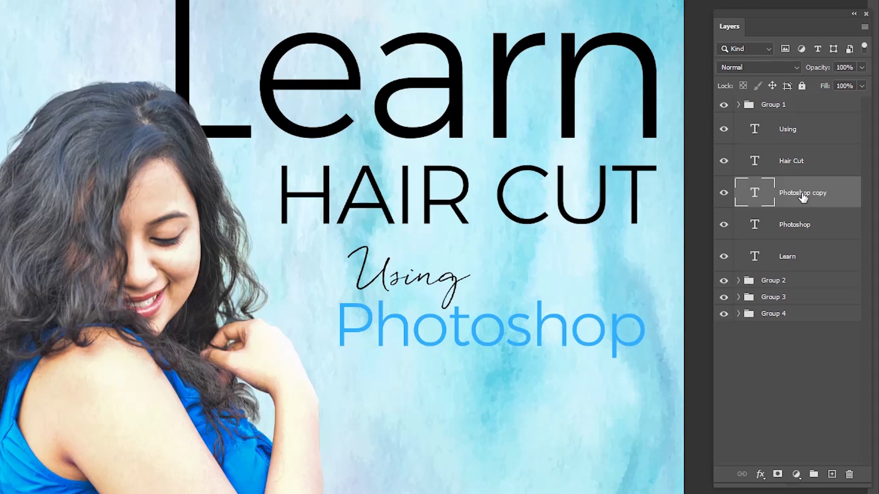
left_click(805, 224)
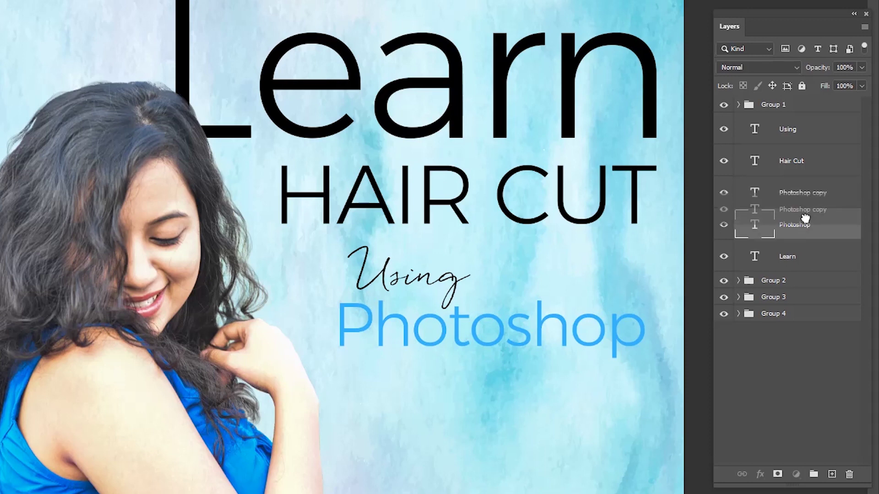
key("ctrl+bracketleft")
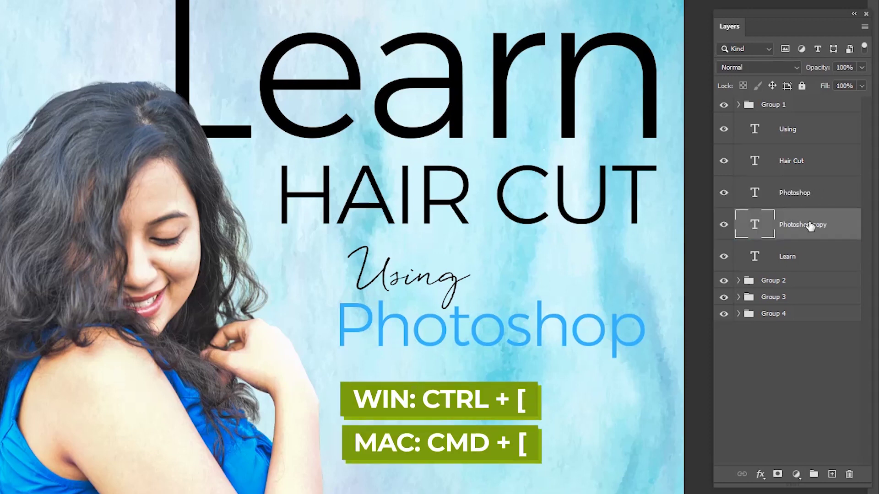
Offset the lower "Photoshop" copy slightly down and to the right and color it dark navy as a shadow
key("Down")
key("Right")
key("Right")
key("Right")
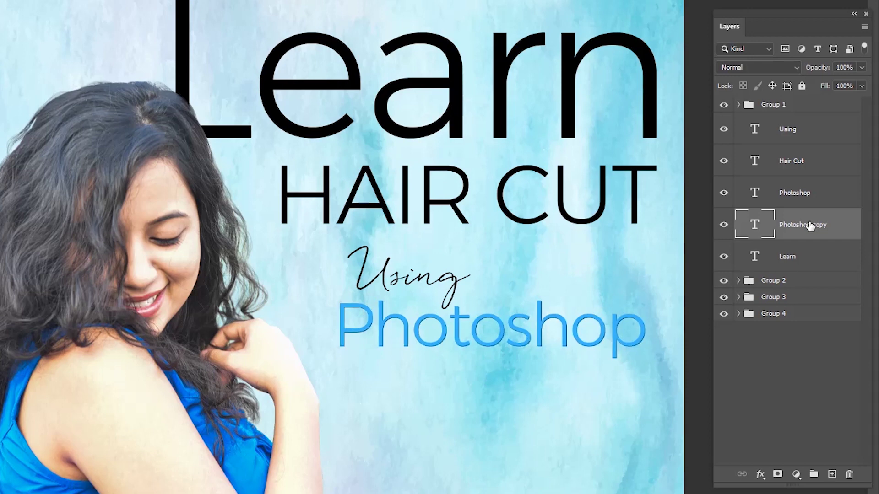
key("Right")
key("Down")
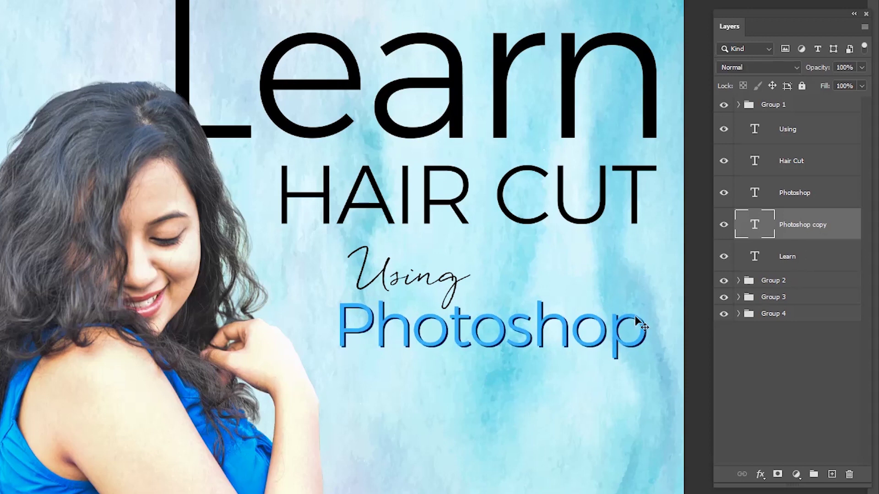
Fill the "Learn" text with the blue foreground color and sample the dark navy from the "Photoshop" shadow as the foreground color
left_click(452, 121)
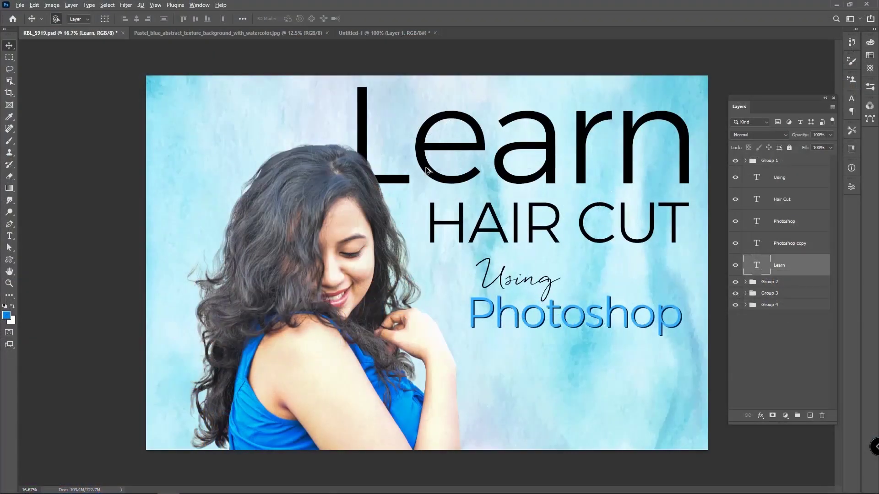
key("alt+BackSpace")
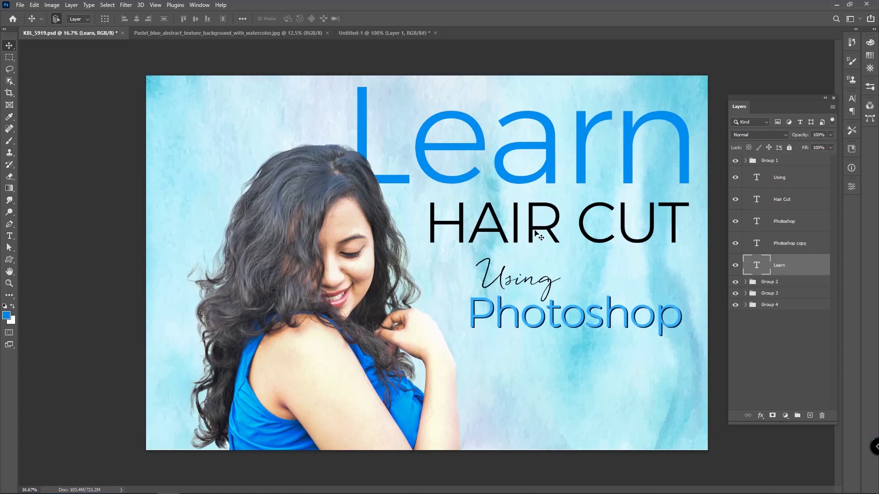
key("i")
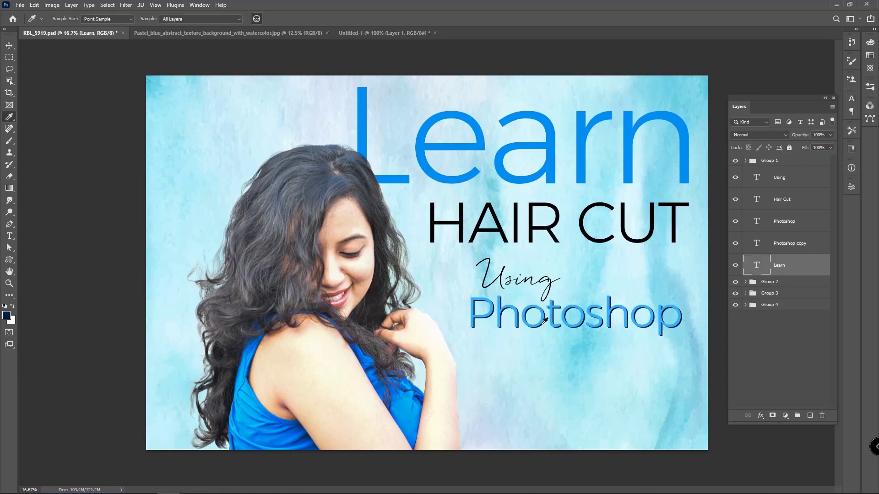